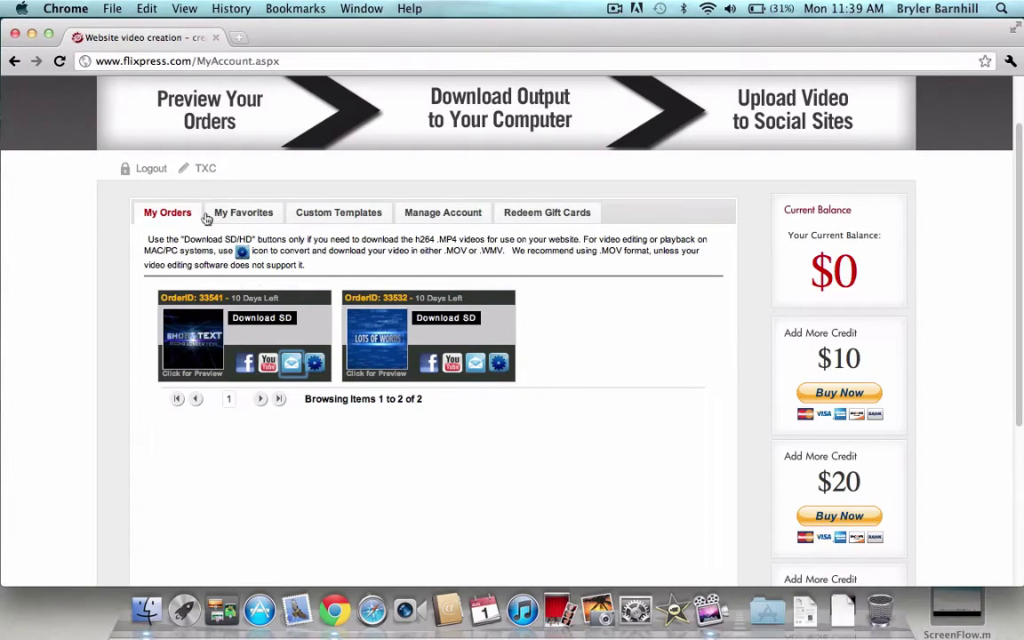
Dismiss the context menu over the Flixpress banner and scroll the orders page
{"action": "scroll", "coordinate": [123, 168], "scroll_direction": "up", "scroll_amount": 3}
{"action": "right_click", "coordinate": [126, 171]}
{"action": "left_click", "coordinate": [62, 298]}
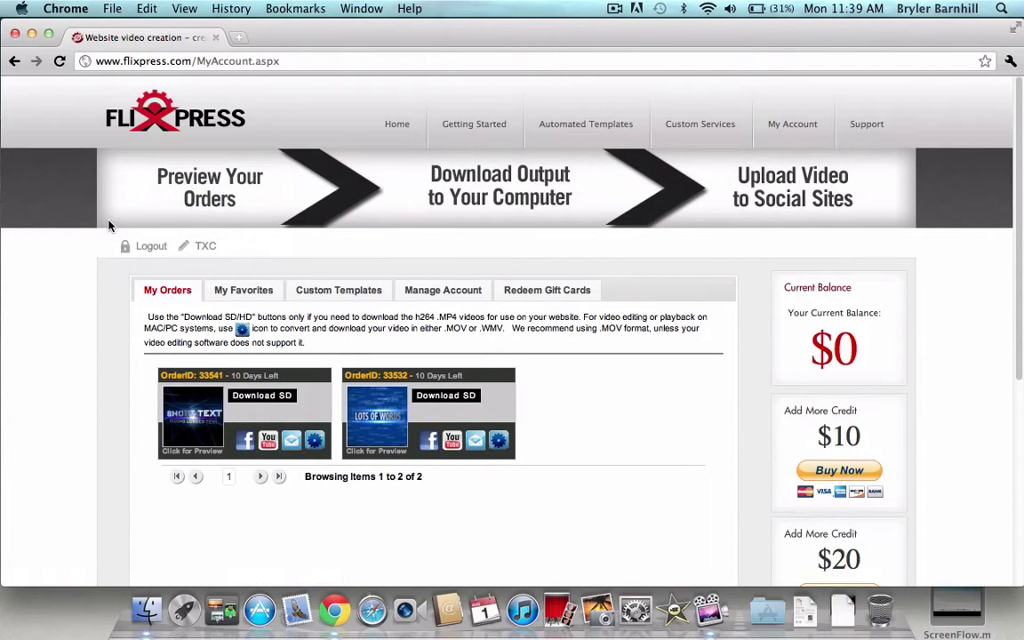
{"action": "scroll", "coordinate": [108, 224], "scroll_direction": "down", "scroll_amount": 5}
{"action": "scroll", "coordinate": [108, 224], "scroll_direction": "up", "scroll_amount": 5}
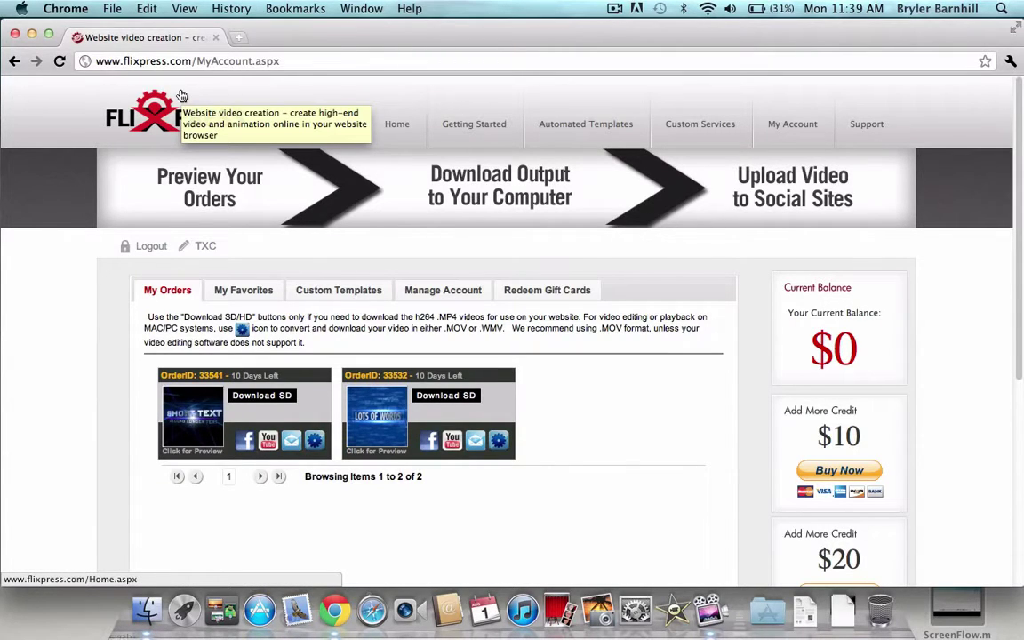
Start a YouTube address in a new tab, then abandon it and close the tab
{"action": "left_click", "coordinate": [239, 37]}
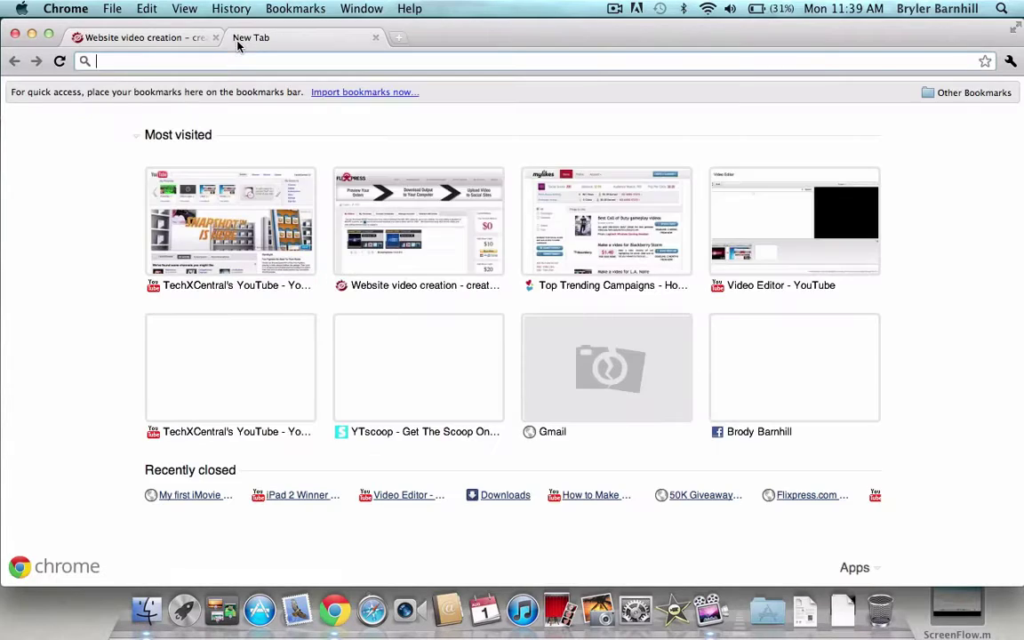
{"action": "type", "text": "youtbe"}
{"action": "key", "text": "BackSpace"}
{"action": "key", "text": "BackSpace"}
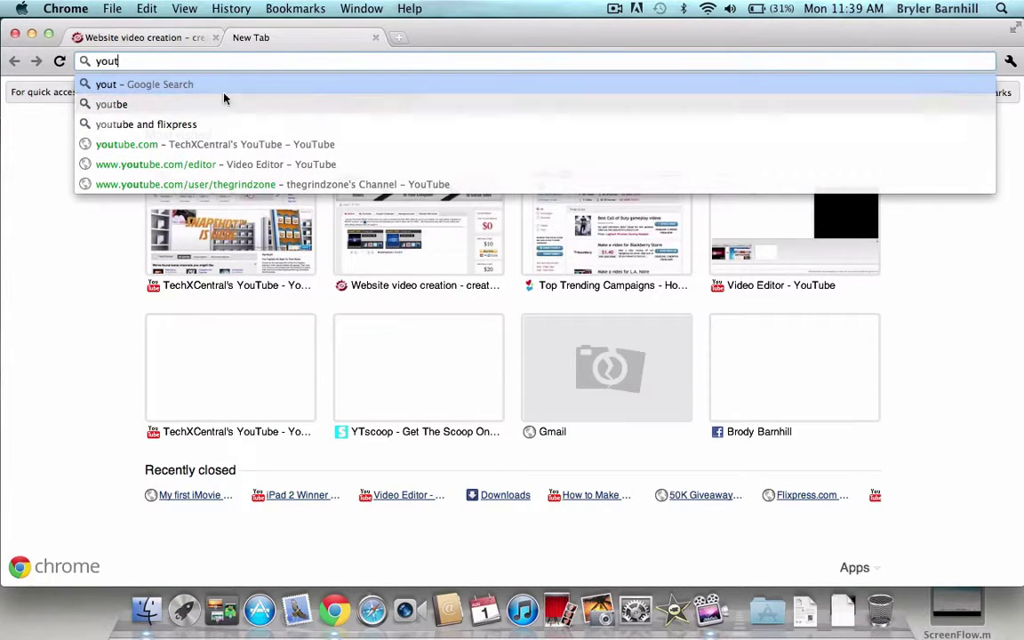
{"action": "left_click", "coordinate": [376, 38]}
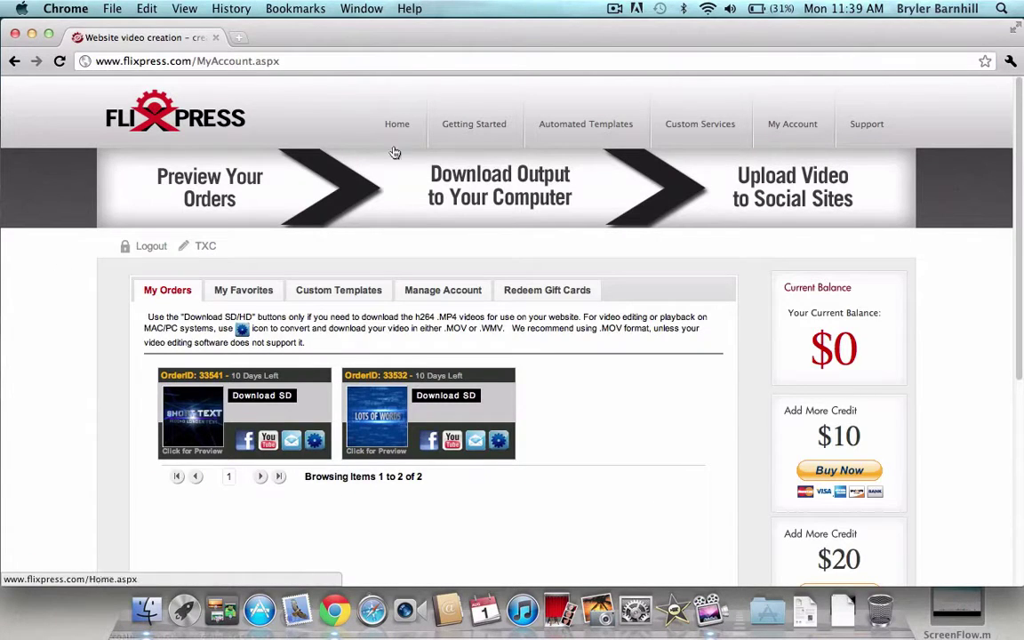
Start an SD download of order 33541's video, cancel it, and maximize the browser window
{"action": "scroll", "coordinate": [120, 316], "scroll_direction": "down", "scroll_amount": 3}
{"action": "scroll", "coordinate": [120, 316], "scroll_direction": "down", "scroll_amount": 2}
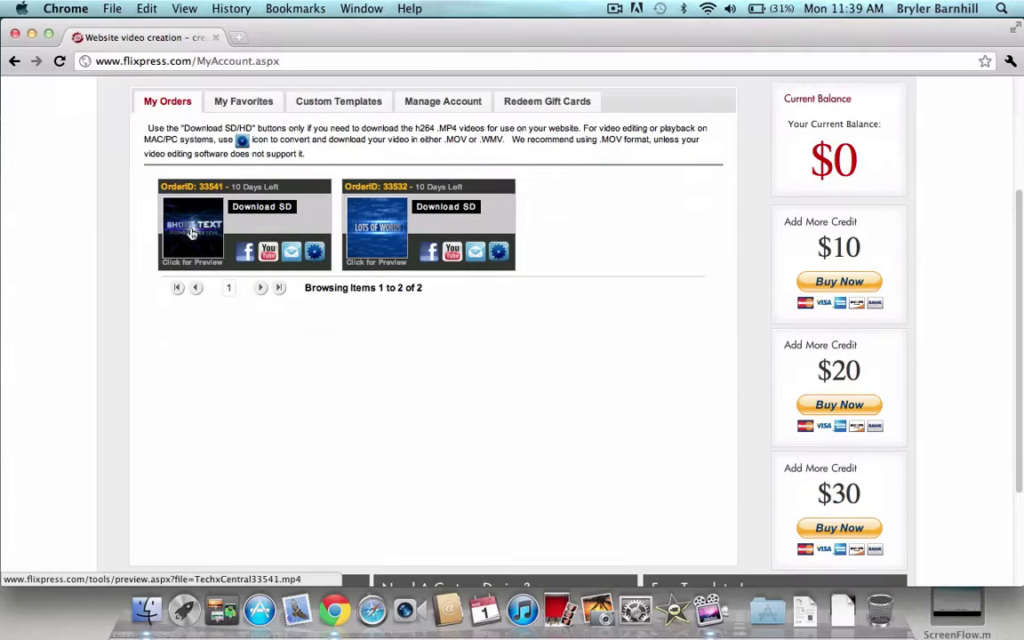
{"action": "left_click", "coordinate": [277, 212]}
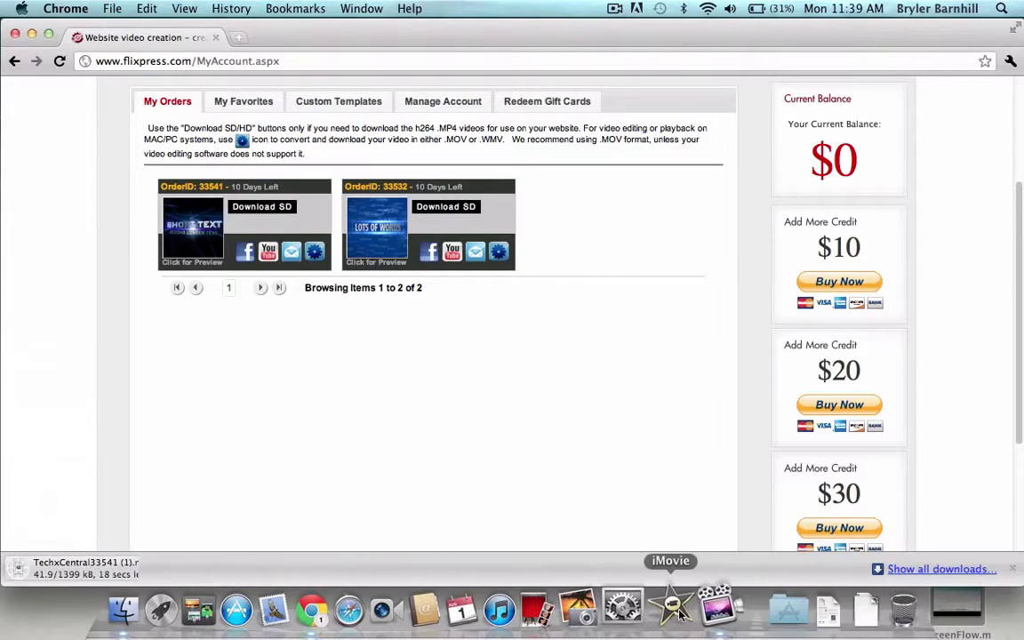
{"action": "left_click", "coordinate": [158, 575]}
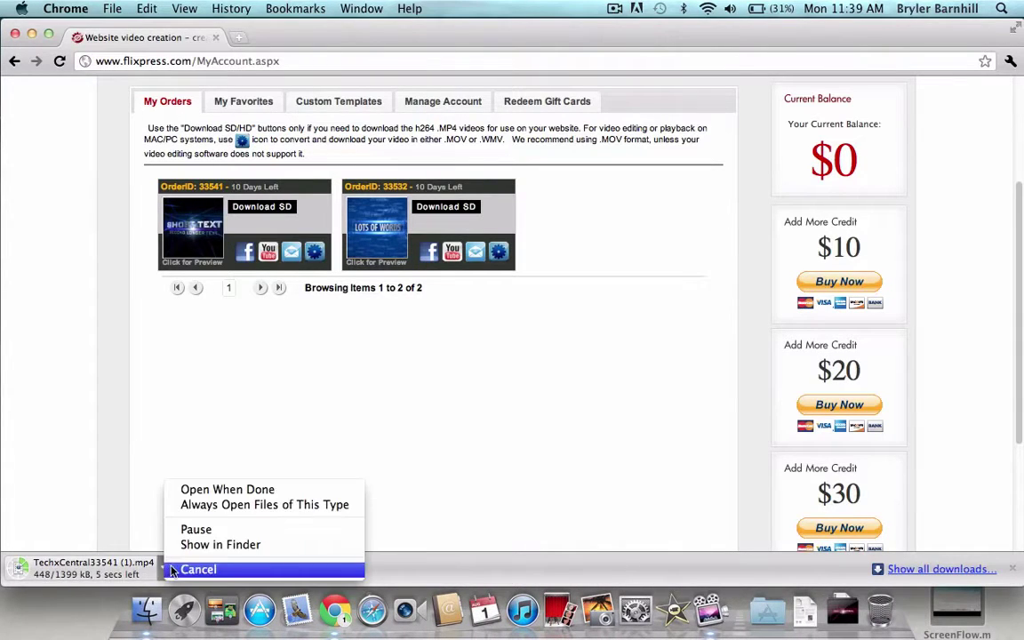
{"action": "left_click", "coordinate": [188, 569]}
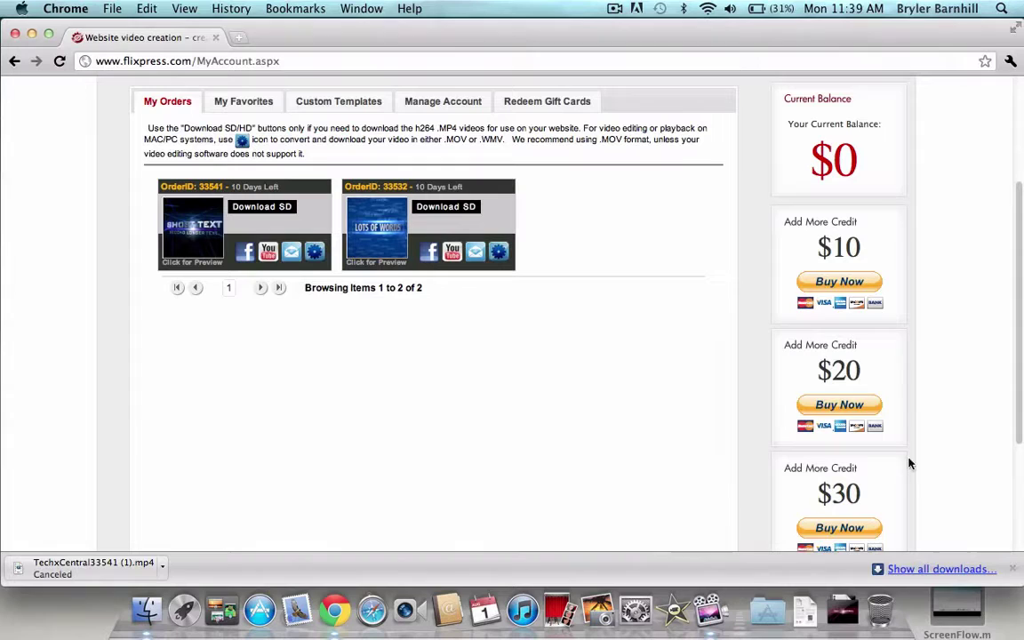
{"action": "left_click", "coordinate": [1011, 569]}
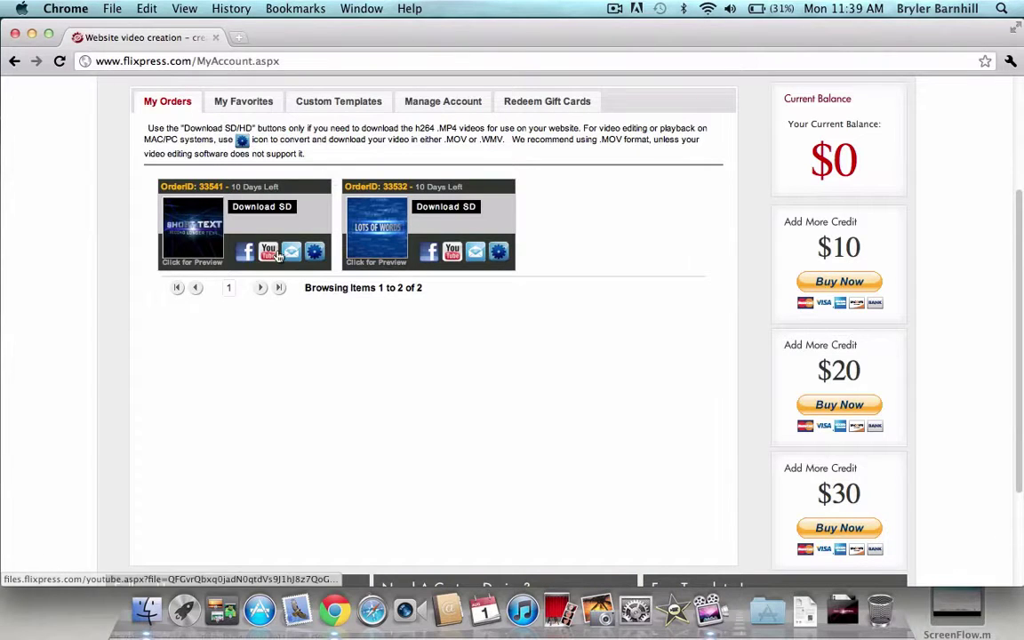
{"action": "double_click", "coordinate": [256, 32]}
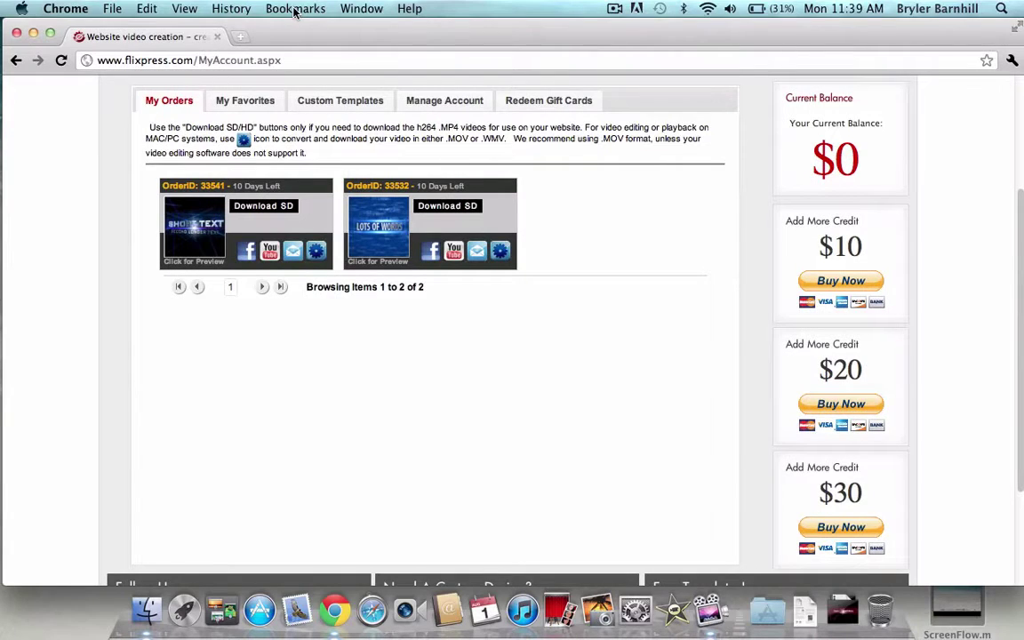
Go to youtube.com/editor in a new tab, remove the second timeline clip, and return to Flixpress
{"action": "left_click", "coordinate": [240, 37]}
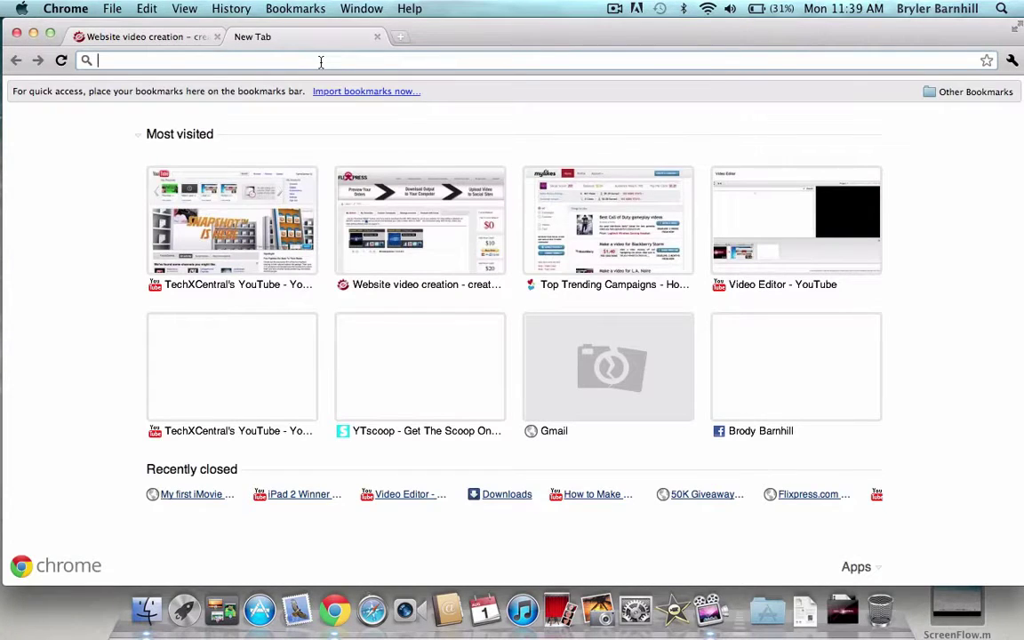
{"action": "type", "text": "youtube."}
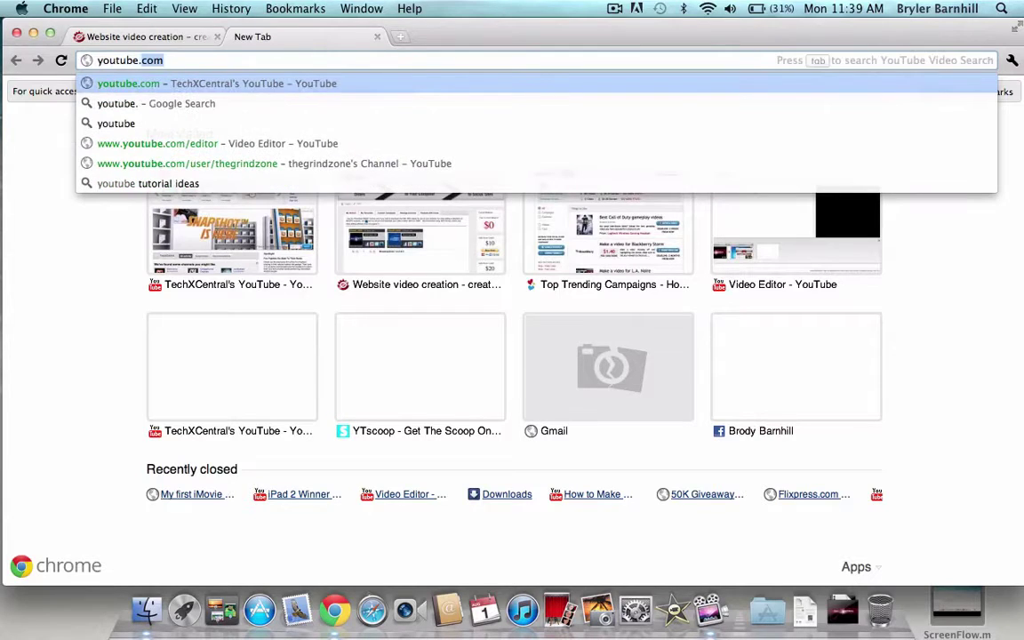
{"action": "type", "text": "com/"}
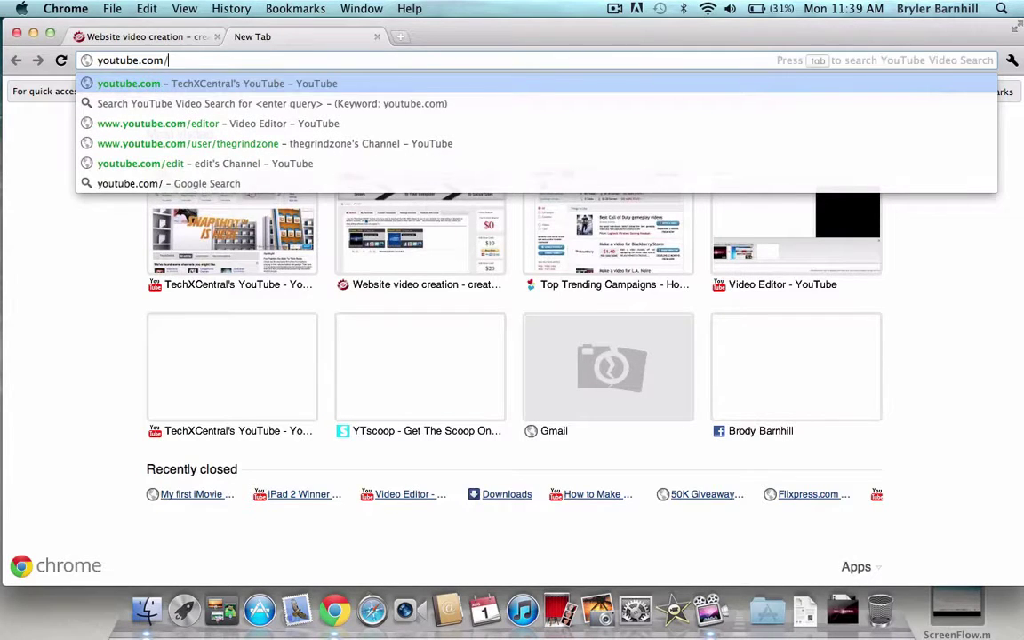
{"action": "type", "text": "ed"}
{"action": "key", "text": "Return"}
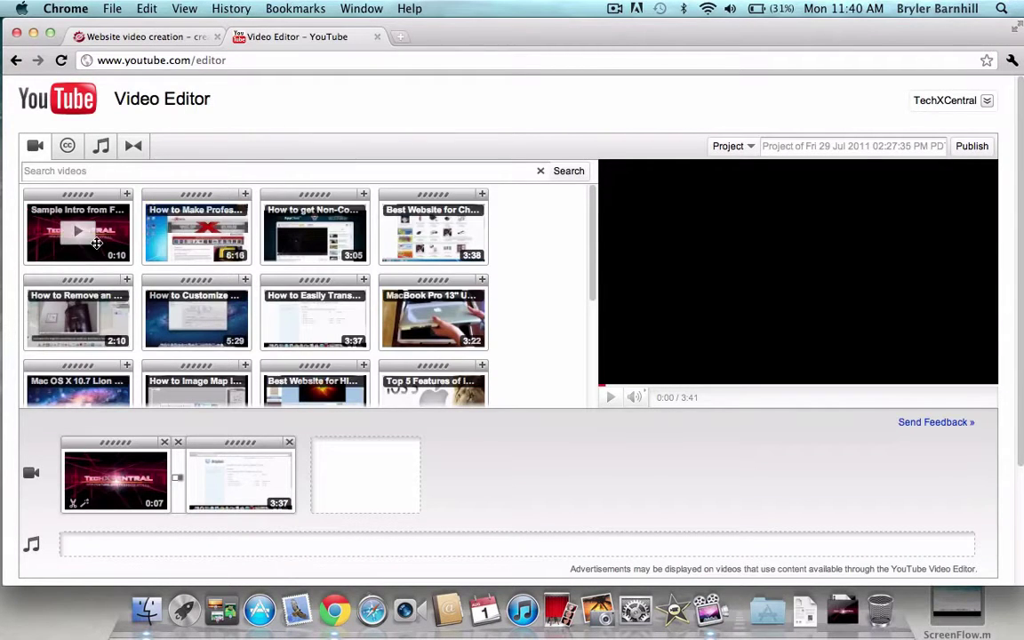
{"action": "left_click", "coordinate": [289, 444]}
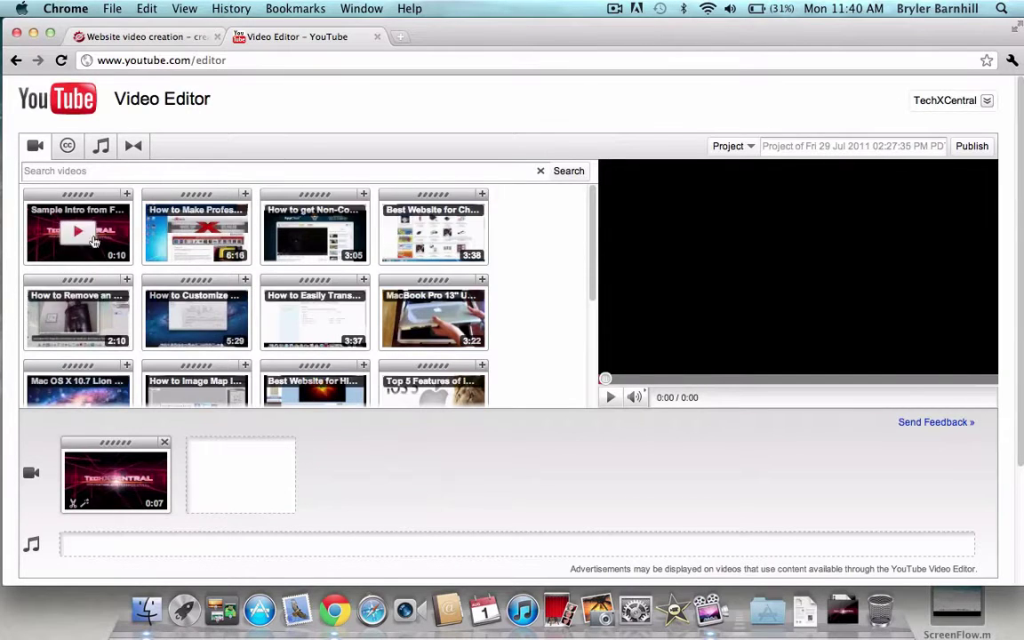
{"action": "left_click_drag", "start_coordinate": [93, 240], "coordinate": [131, 205]}
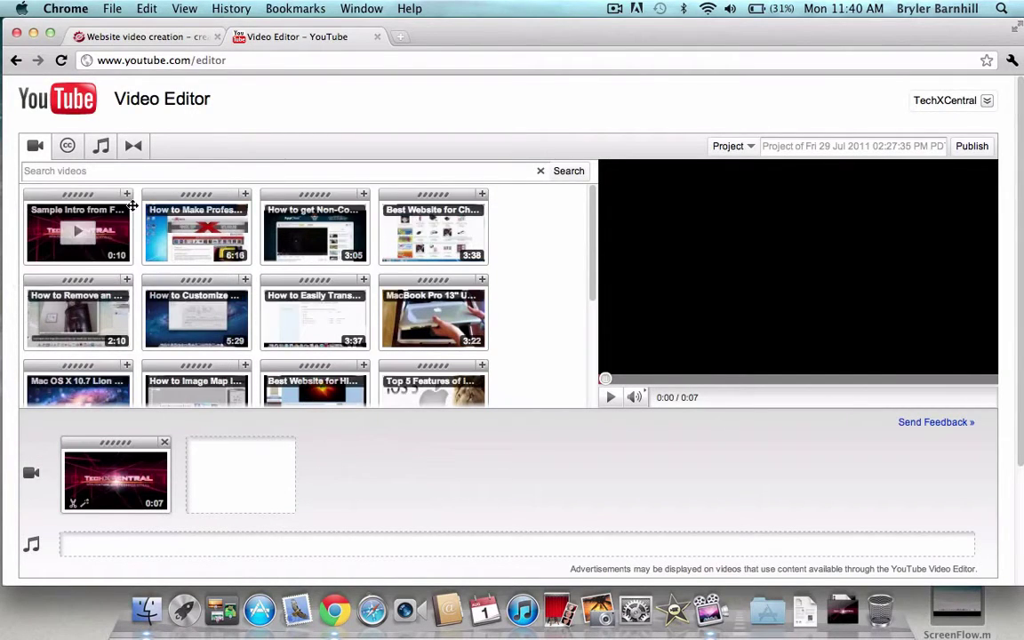
{"action": "left_click", "coordinate": [156, 37]}
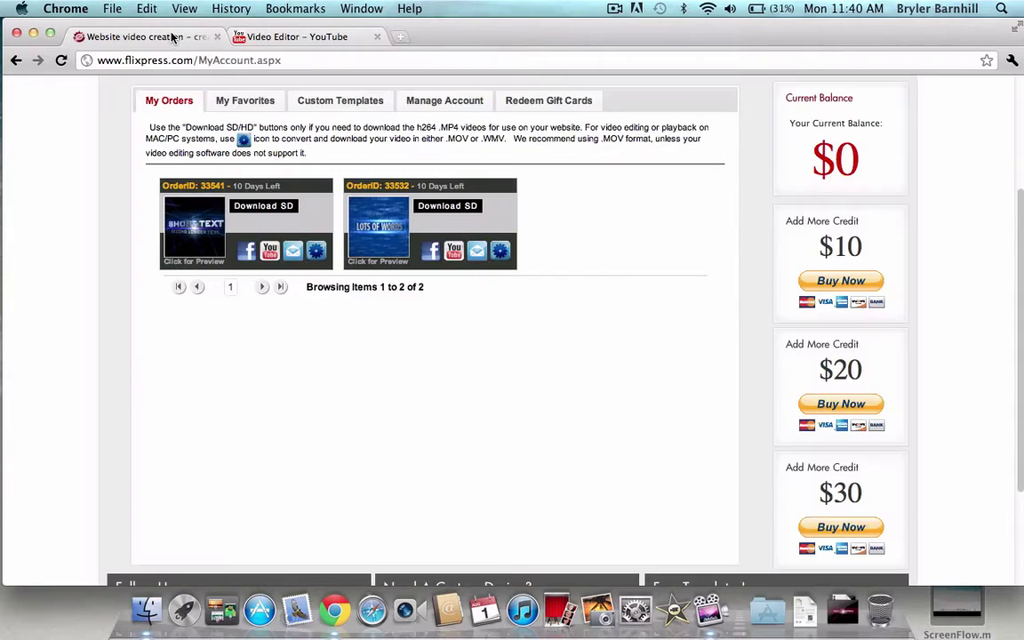
Open and close order 33541's YouTube upload form unfilled, then return to Video Editor
{"action": "left_click", "coordinate": [271, 253]}
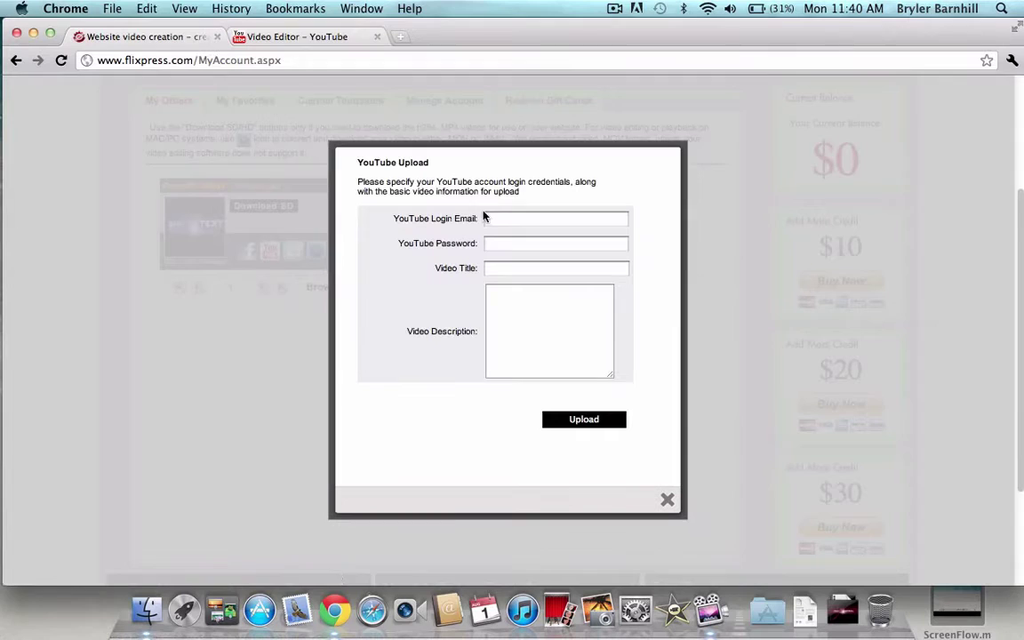
{"action": "left_click", "coordinate": [503, 218]}
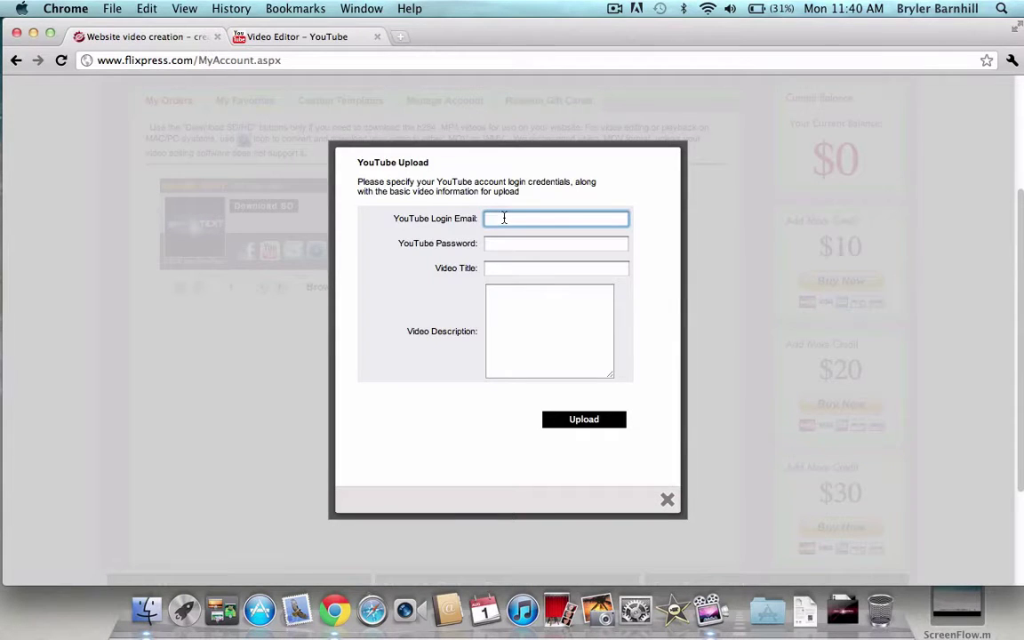
{"action": "key", "text": "Tab"}
{"action": "key", "text": "Tab"}
{"action": "key", "text": "Tab"}
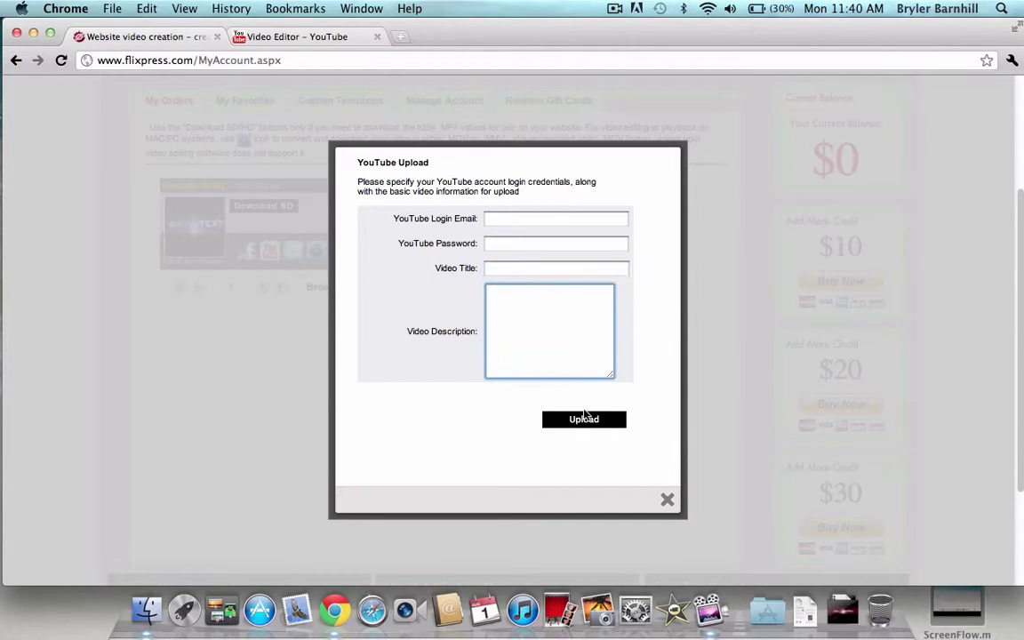
{"action": "left_click", "coordinate": [666, 499]}
{"action": "left_click", "coordinate": [269, 37]}
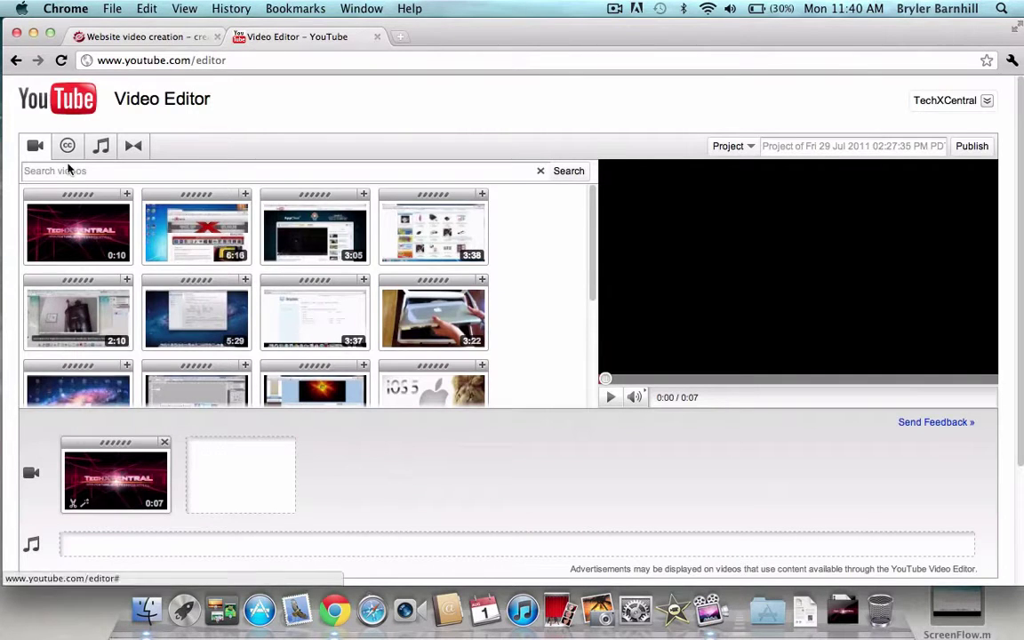
{"action": "mouse_move", "coordinate": [89, 483]}
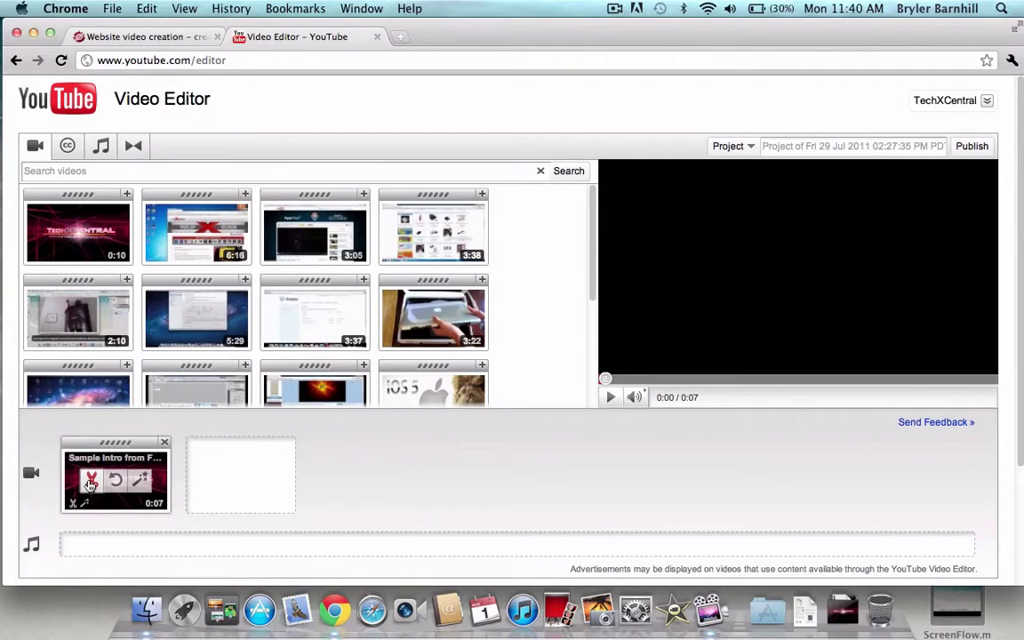
{"action": "left_click", "coordinate": [139, 480]}
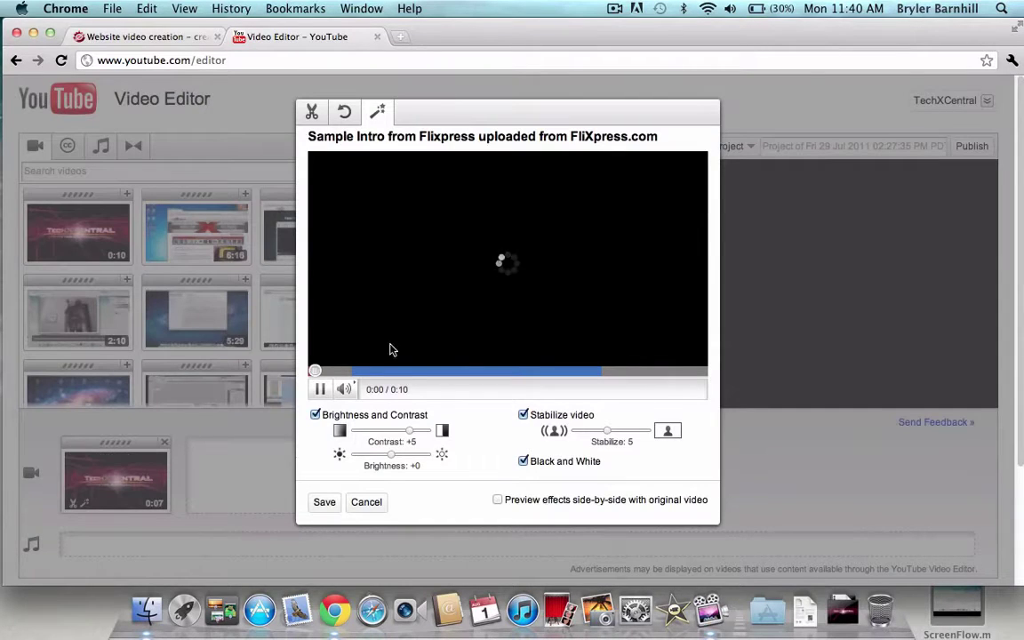
{"action": "left_click", "coordinate": [320, 390]}
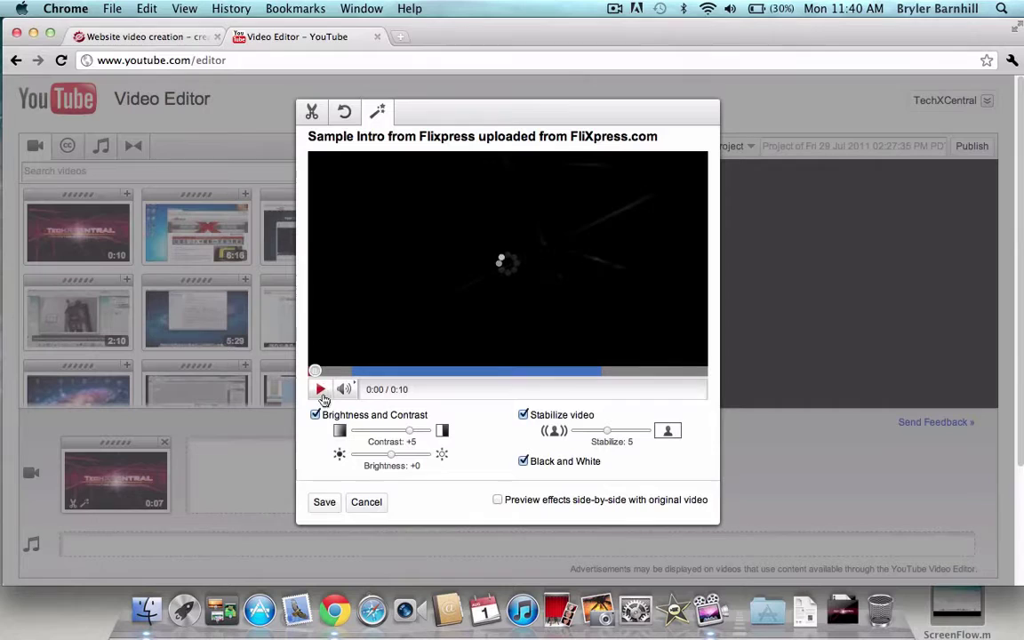
{"action": "left_click", "coordinate": [339, 113]}
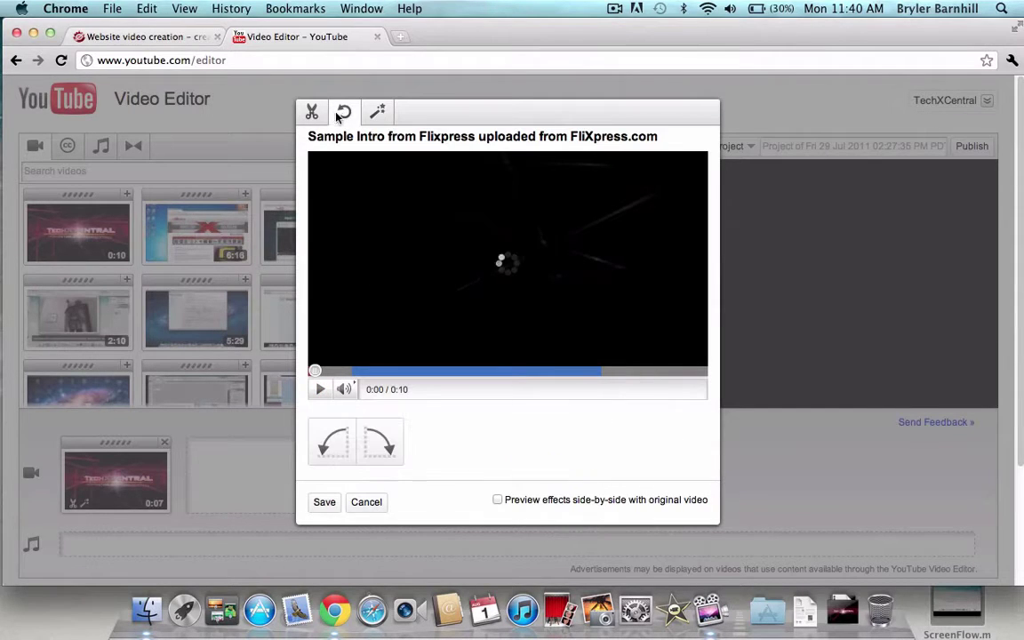
{"action": "left_click", "coordinate": [312, 113]}
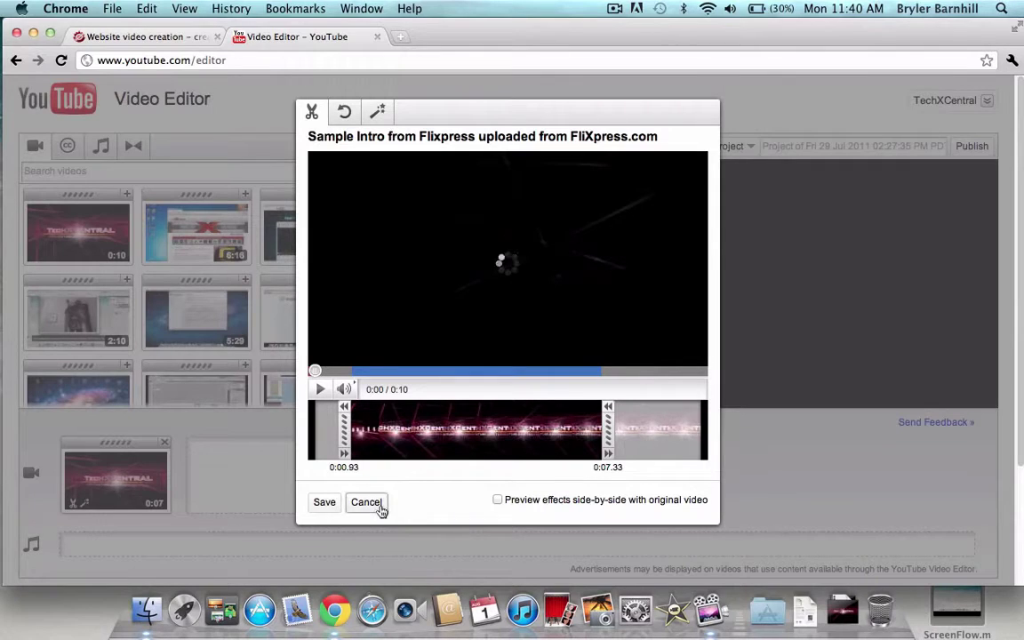
{"action": "left_click", "coordinate": [377, 111]}
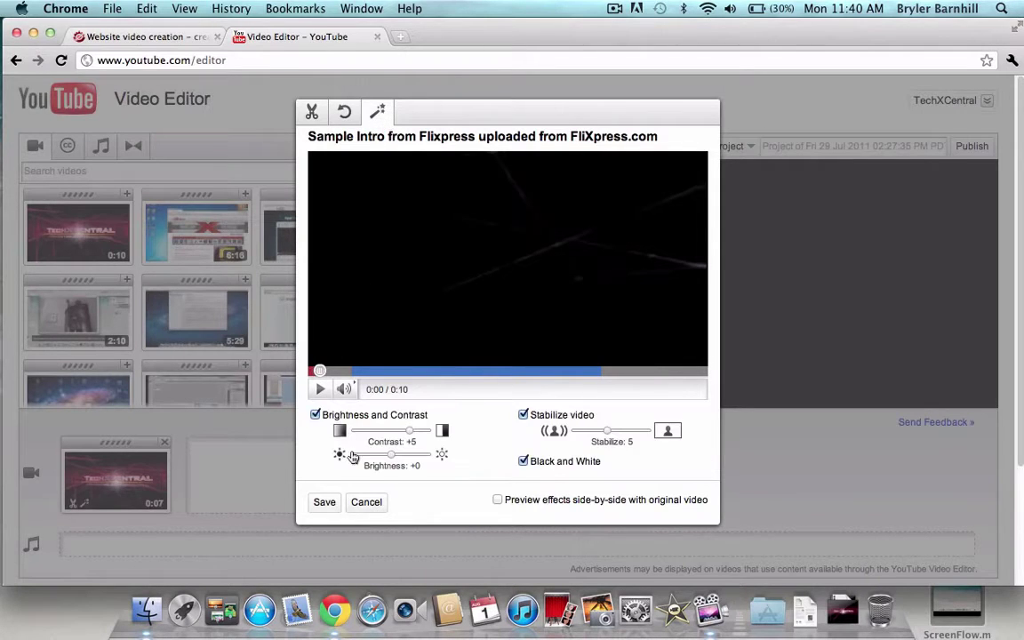
{"action": "left_click", "coordinate": [366, 503]}
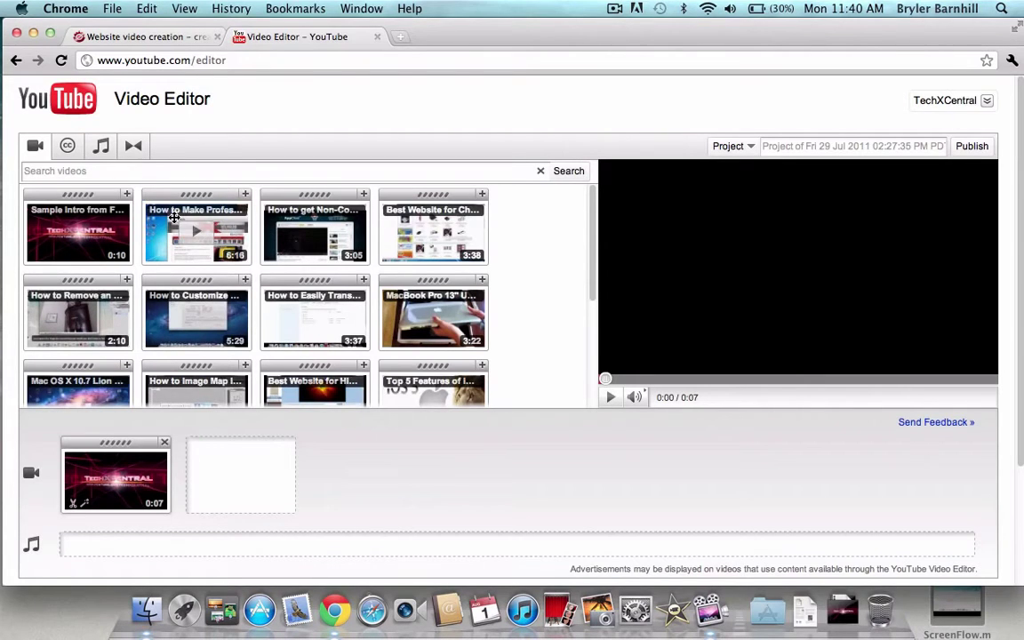
Add the 6:16 tutorial video after the intro with a Checkerboard transition between them
{"action": "left_click_drag", "start_coordinate": [175, 217], "coordinate": [233, 467]}
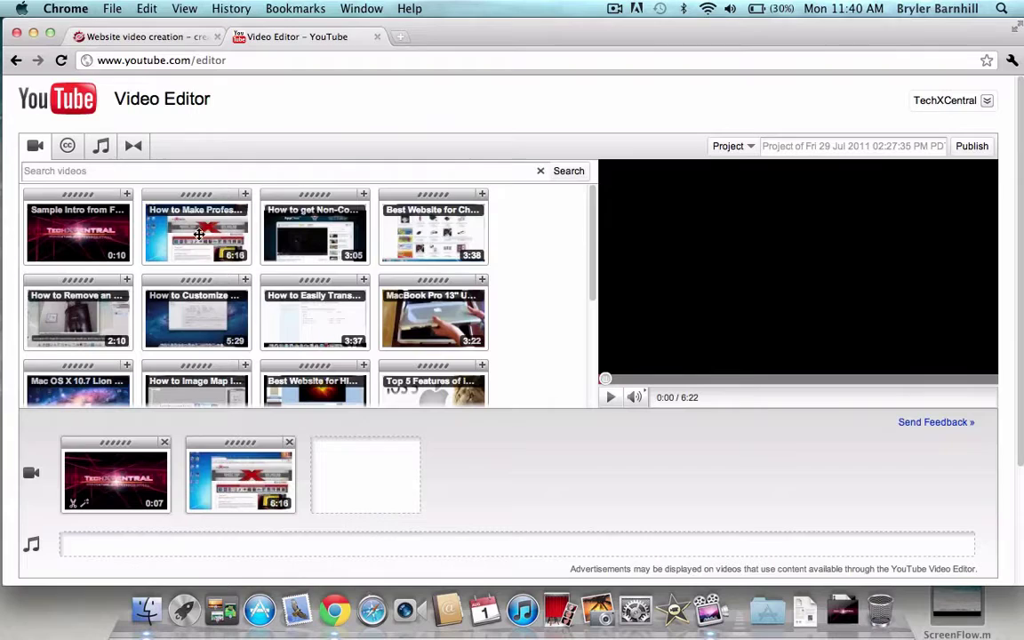
{"action": "left_click", "coordinate": [134, 146]}
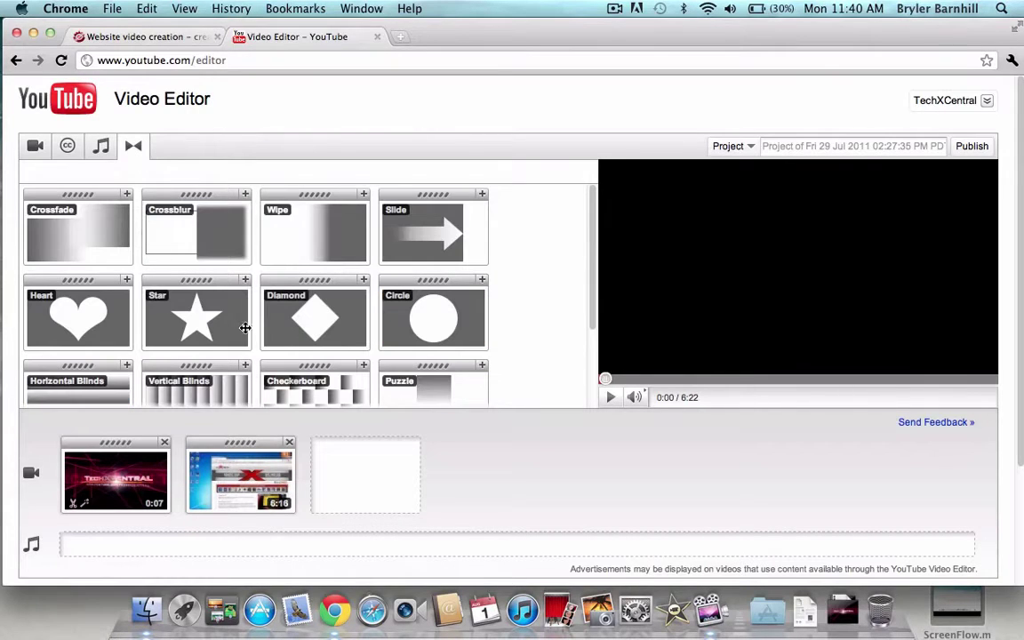
{"action": "left_click_drag", "start_coordinate": [345, 398], "coordinate": [178, 473]}
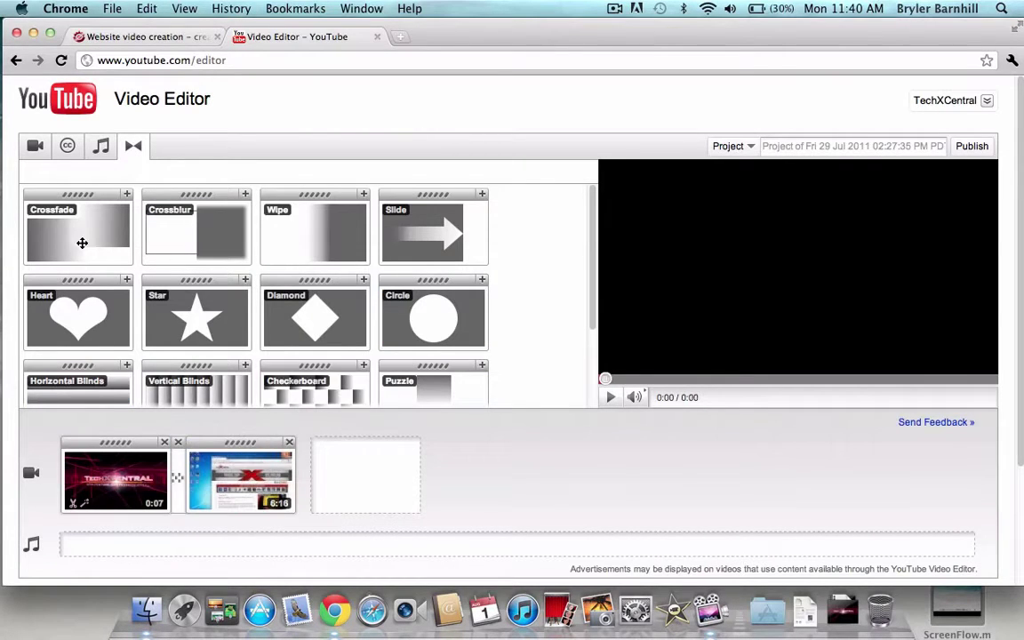
Browse the audio library and Creative Commons videos, then return to My Videos
{"action": "left_click", "coordinate": [101, 146]}
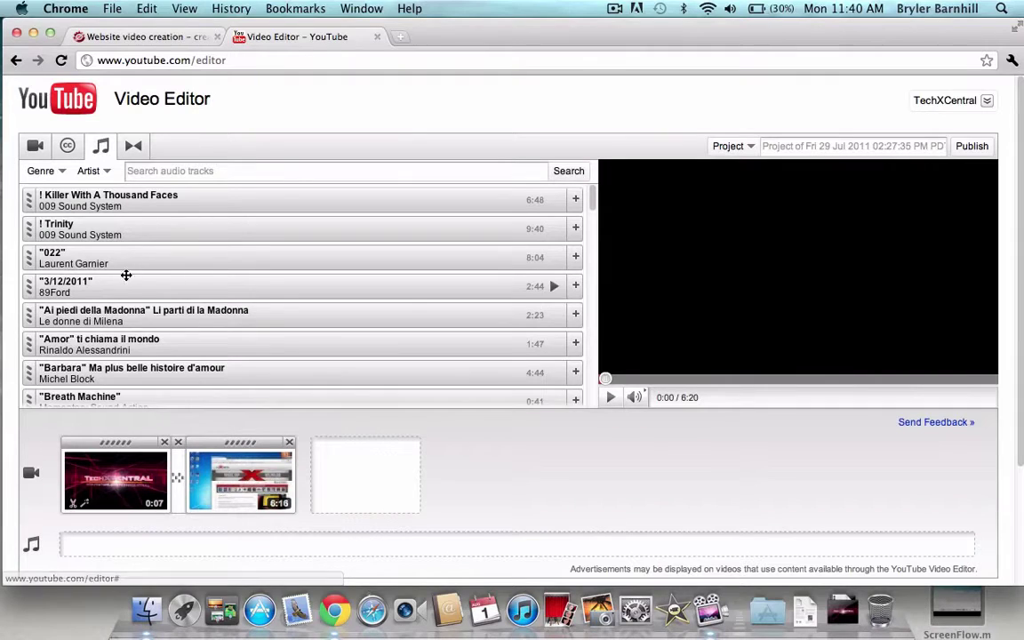
{"action": "left_click", "coordinate": [31, 171]}
{"action": "left_click", "coordinate": [66, 144]}
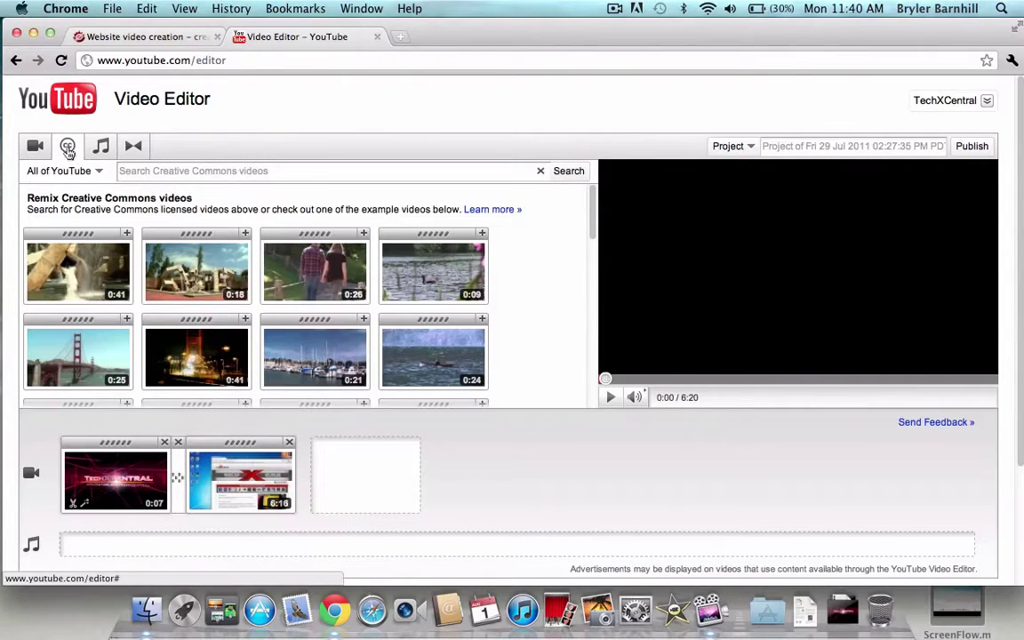
{"action": "scroll", "coordinate": [266, 290], "scroll_direction": "down", "scroll_amount": 5}
{"action": "scroll", "coordinate": [267, 290], "scroll_direction": "up", "scroll_amount": 5}
{"action": "scroll", "coordinate": [266, 289], "scroll_direction": "down", "scroll_amount": 5}
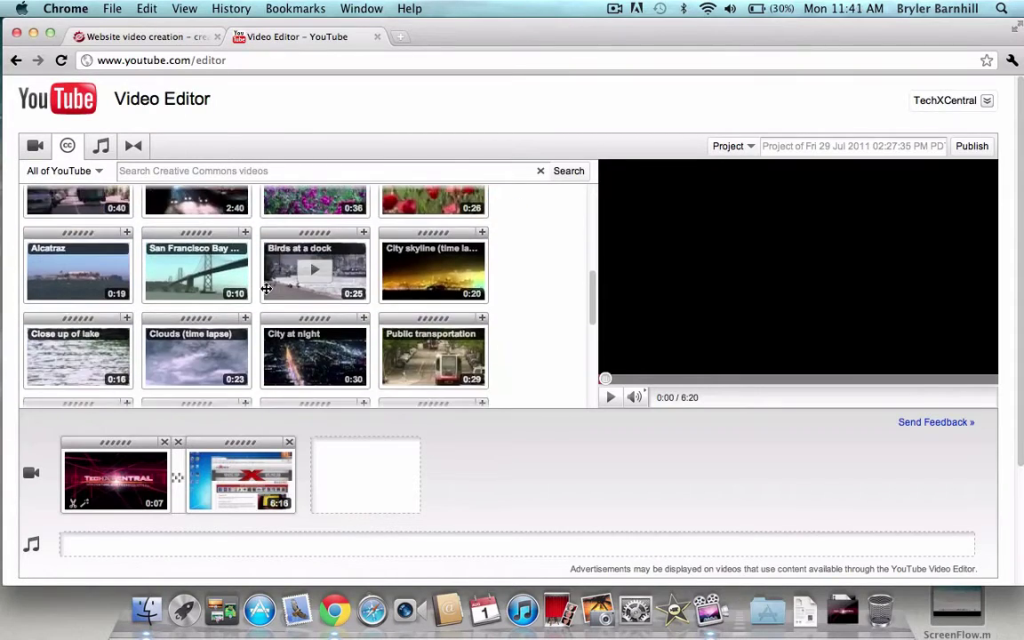
{"action": "scroll", "coordinate": [265, 289], "scroll_direction": "down", "scroll_amount": 10}
{"action": "scroll", "coordinate": [202, 215], "scroll_direction": "up", "scroll_amount": 15}
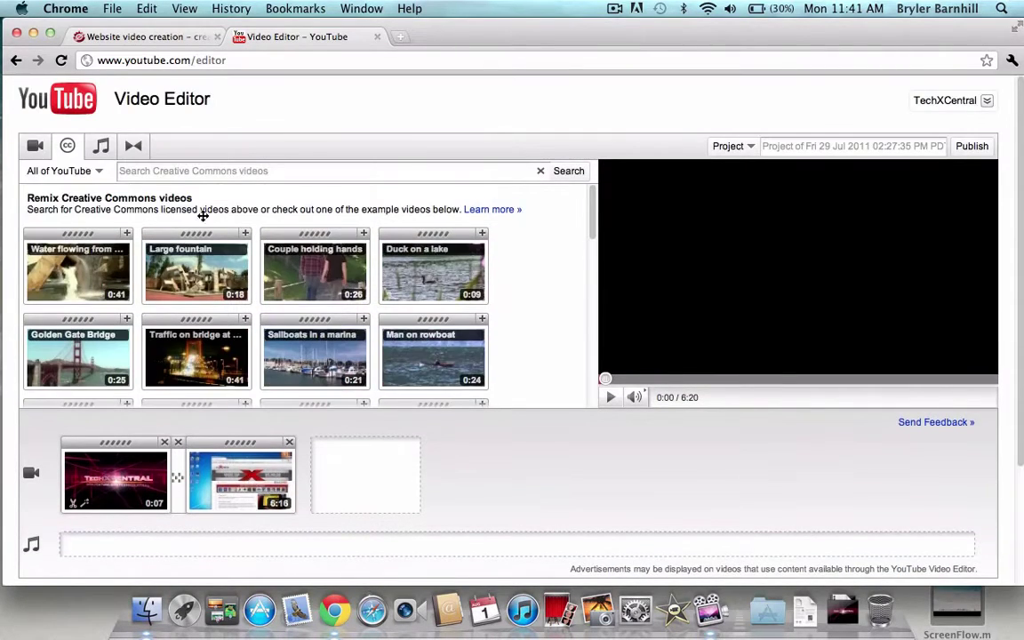
{"action": "left_click", "coordinate": [37, 144]}
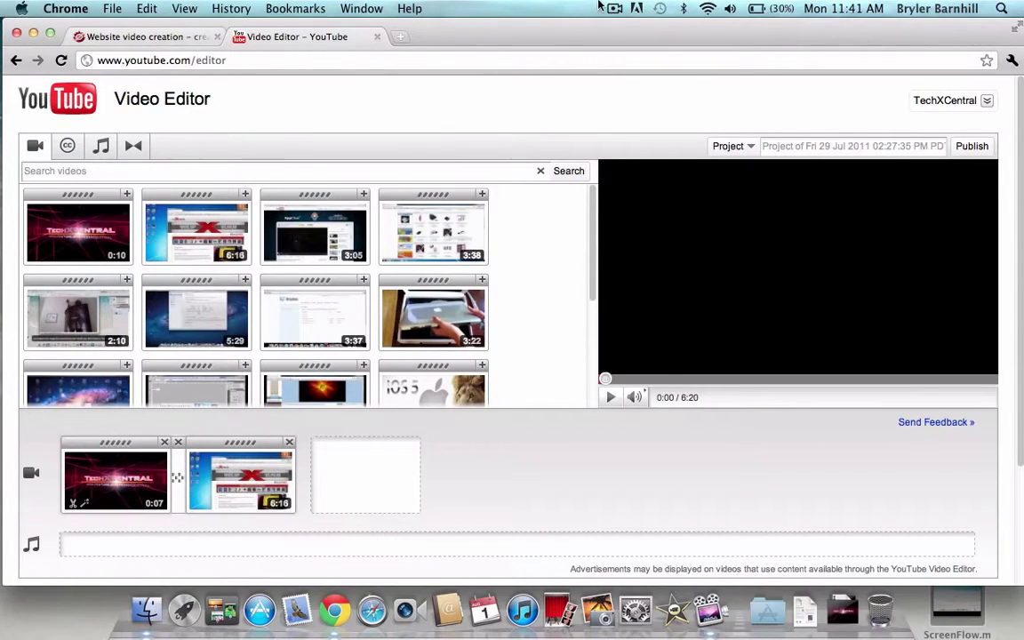
{"action": "left_click", "coordinate": [615, 8]}
{"action": "left_click", "coordinate": [489, 68]}
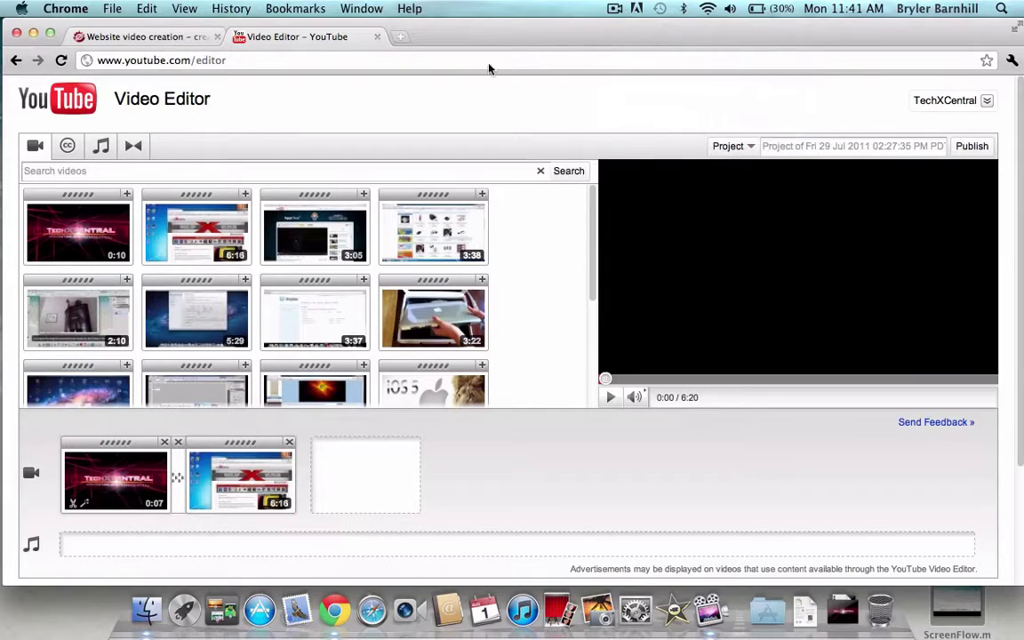
Close the editor tab and convert order 33541's intro video to MOV with Convert2MOV
{"action": "left_click", "coordinate": [378, 37]}
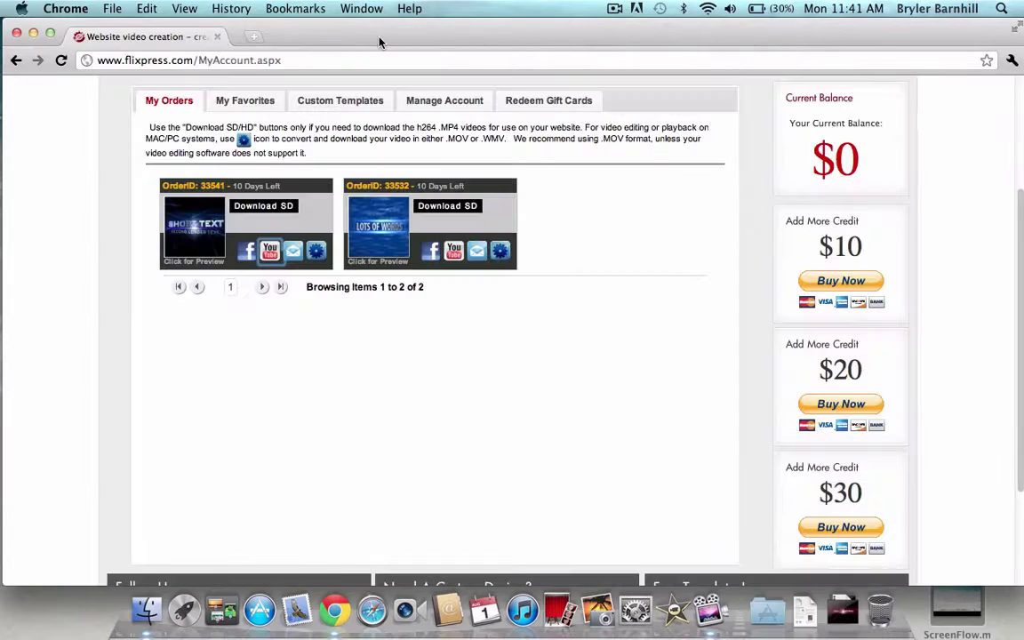
{"action": "left_click", "coordinate": [317, 252]}
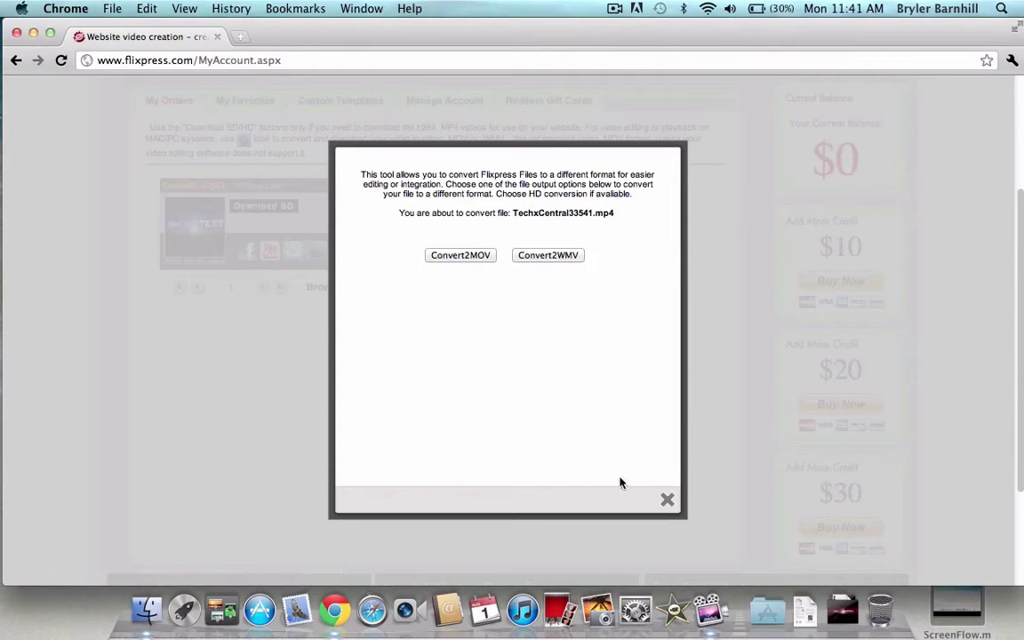
{"action": "left_click", "coordinate": [667, 501]}
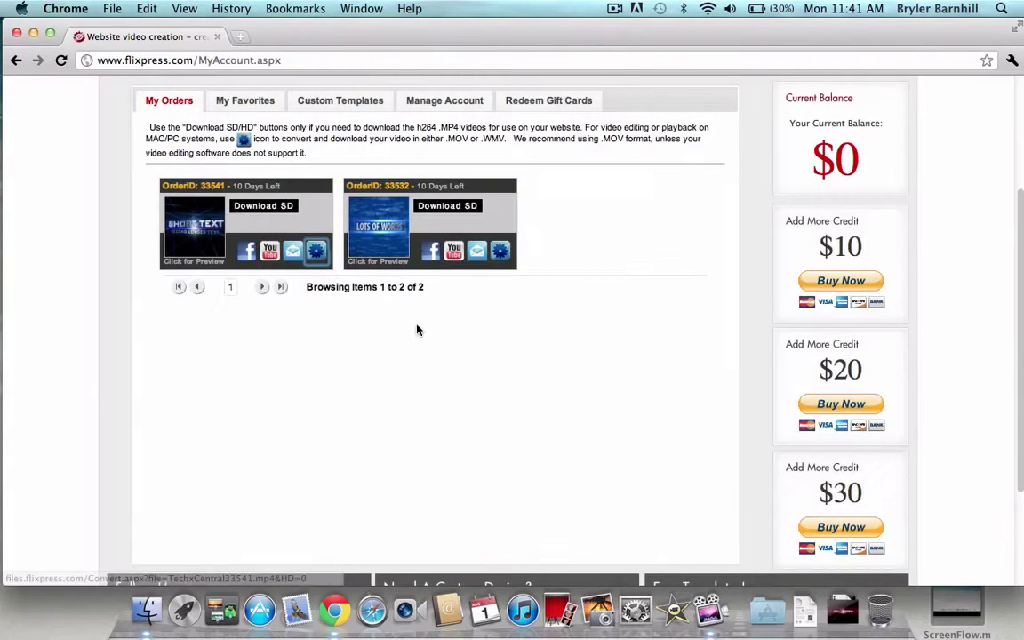
{"action": "left_click", "coordinate": [318, 254]}
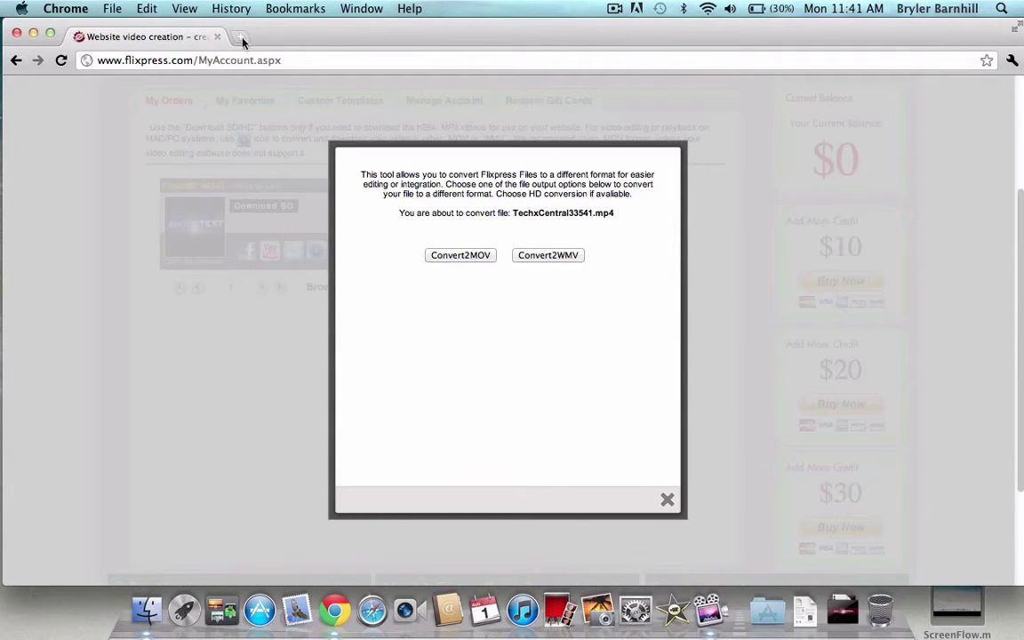
{"action": "left_click", "coordinate": [487, 256]}
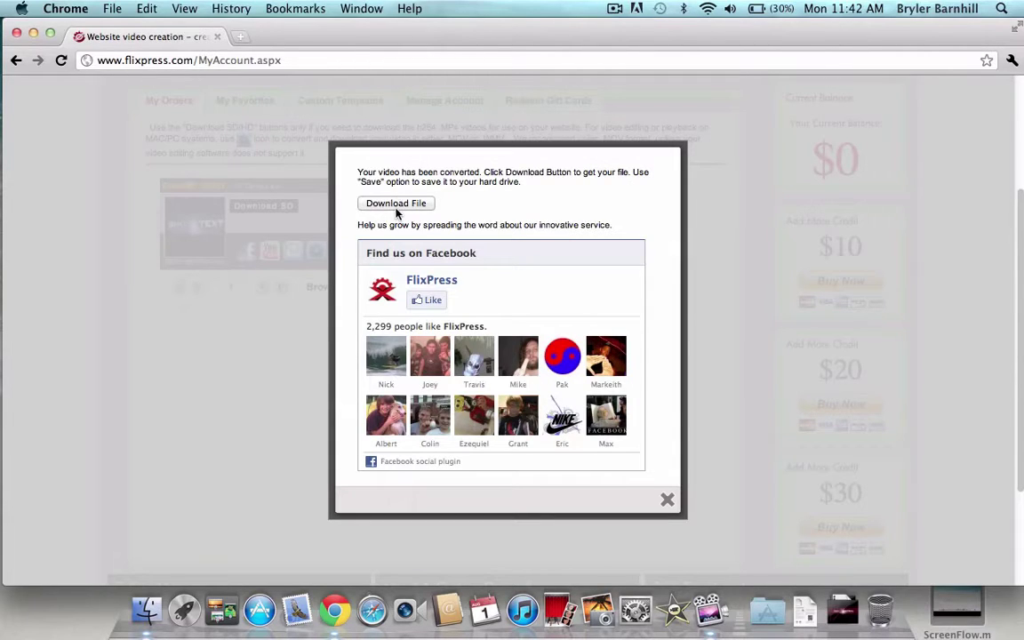
Download the converted MOV, preview it in QuickTime, then close it and quit the browser
{"action": "left_click", "coordinate": [397, 204]}
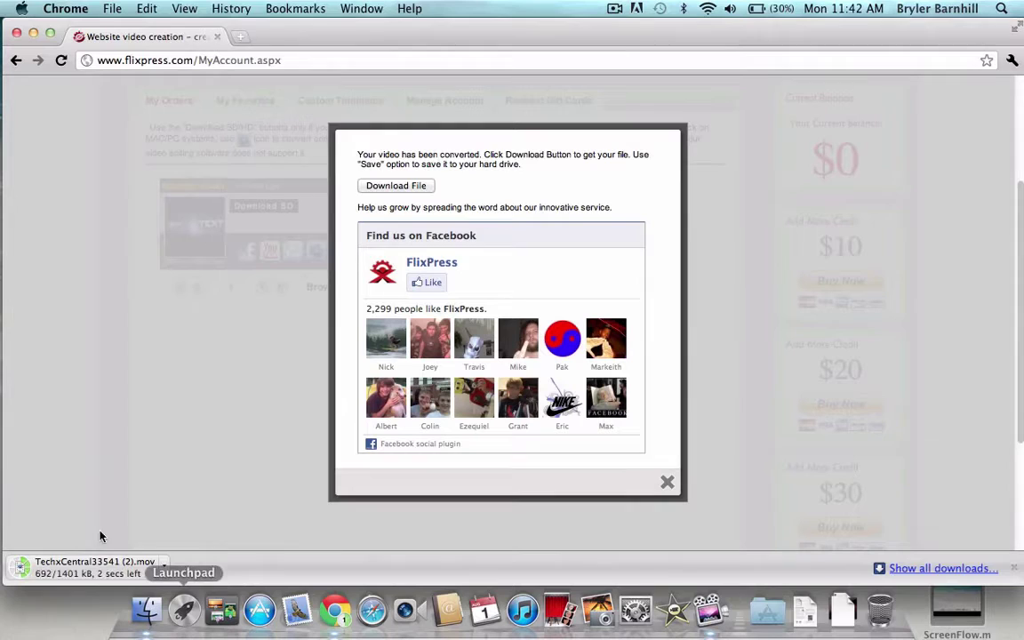
{"action": "left_click", "coordinate": [161, 570]}
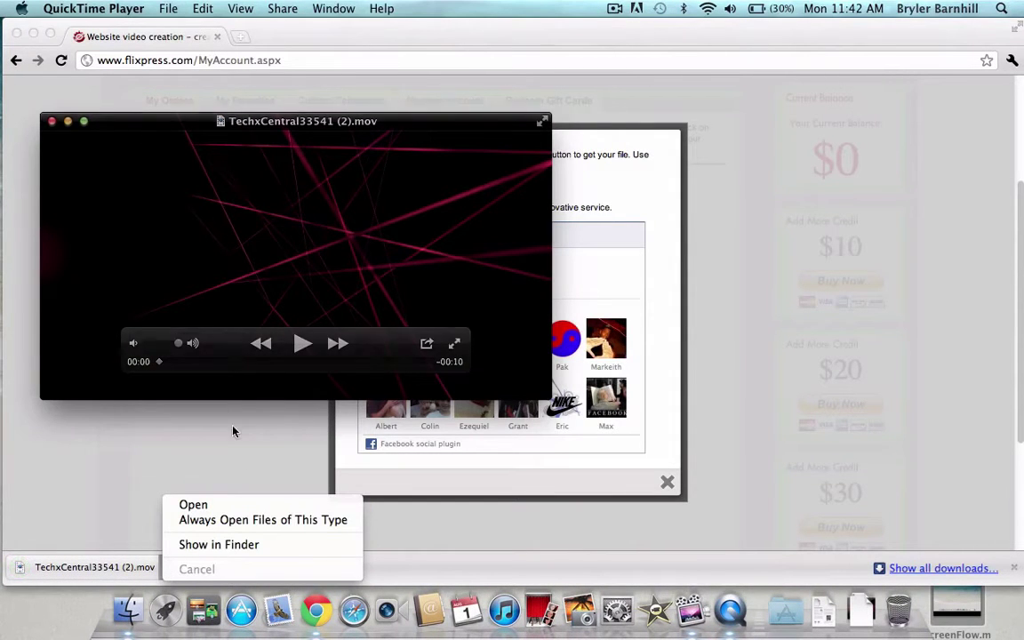
{"action": "left_click_drag", "start_coordinate": [224, 127], "coordinate": [426, 159]}
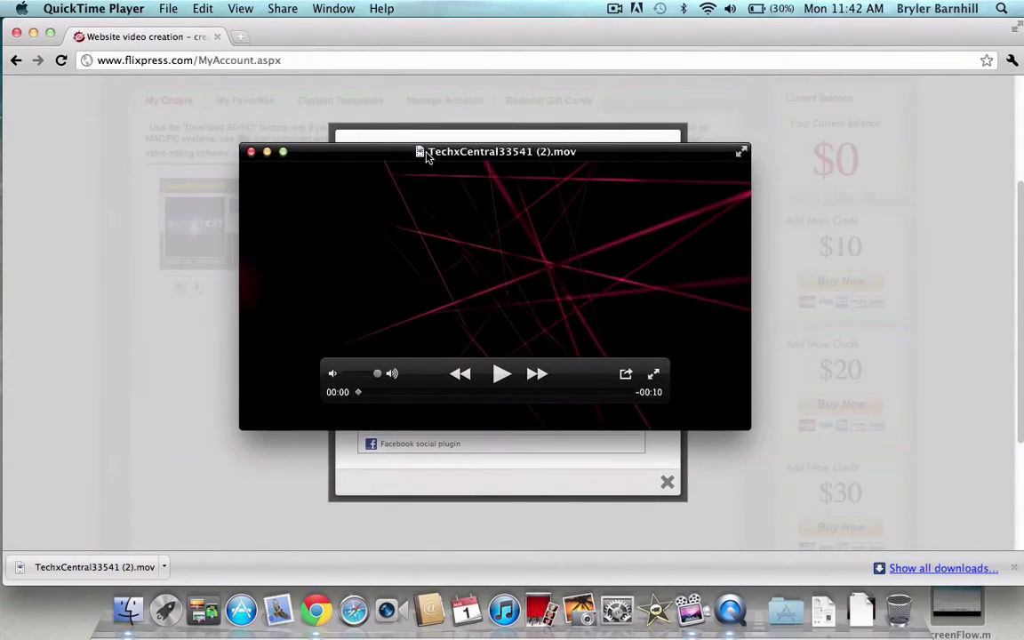
{"action": "left_click", "coordinate": [252, 153]}
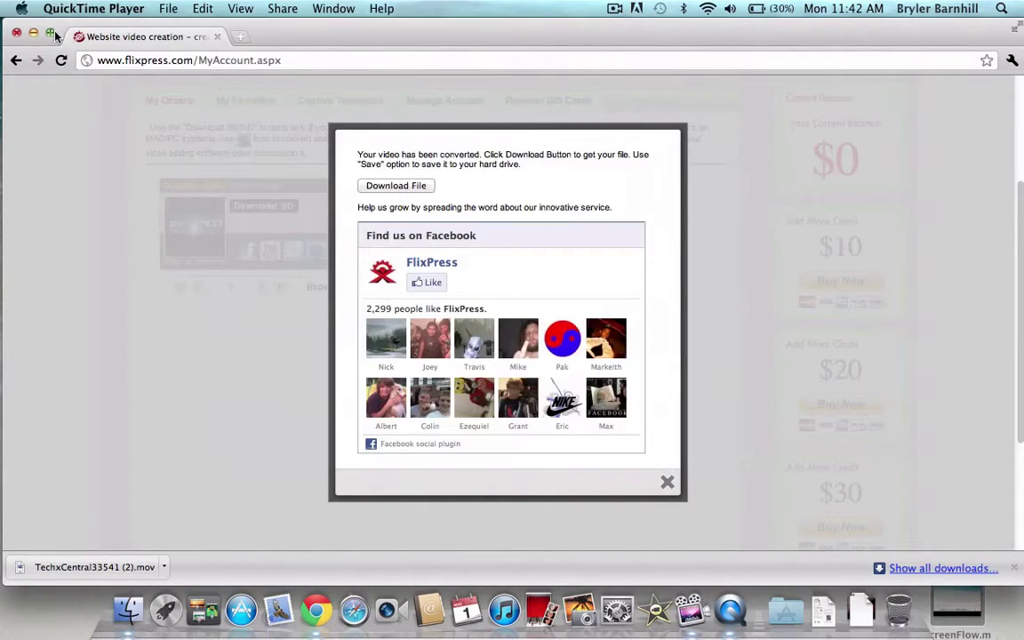
{"action": "left_click", "coordinate": [17, 34]}
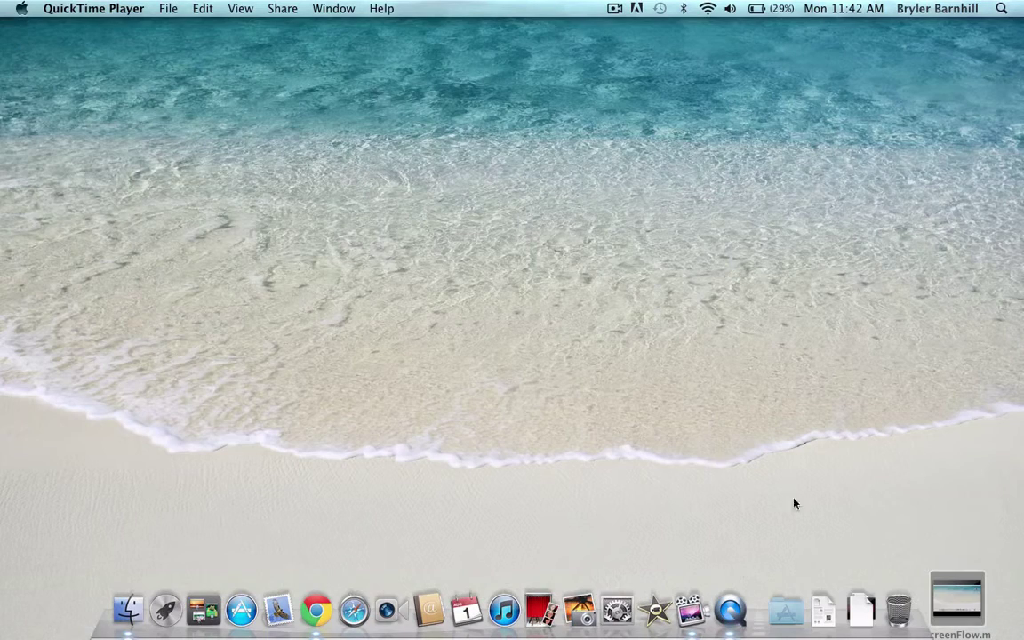
{"action": "left_click_drag", "start_coordinate": [980, 598], "coordinate": [996, 547]}
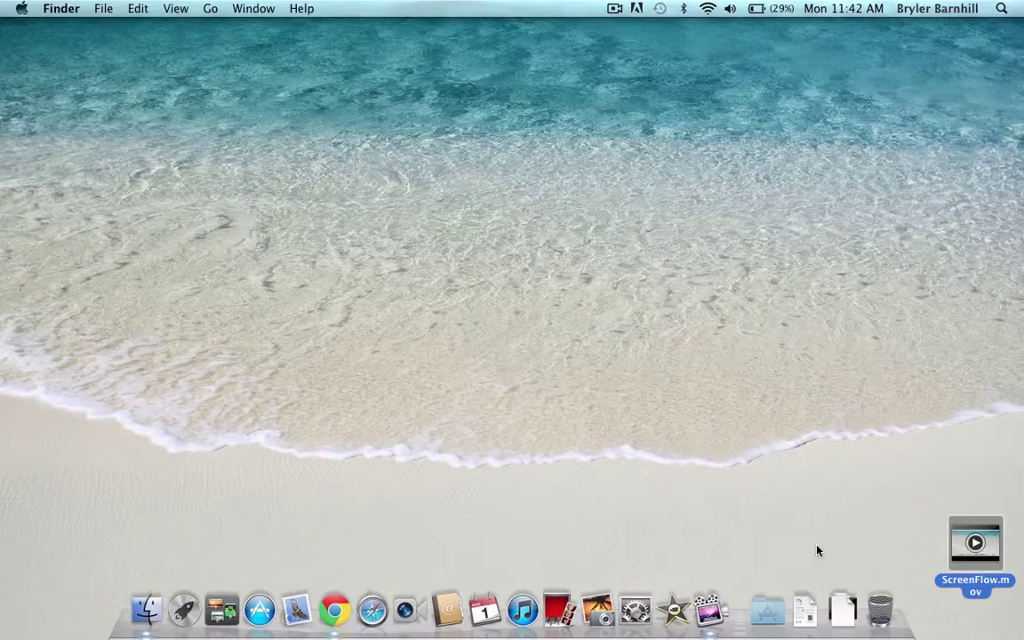
Launch iMovie and create an empty New Project 1
{"action": "left_click", "coordinate": [675, 609]}
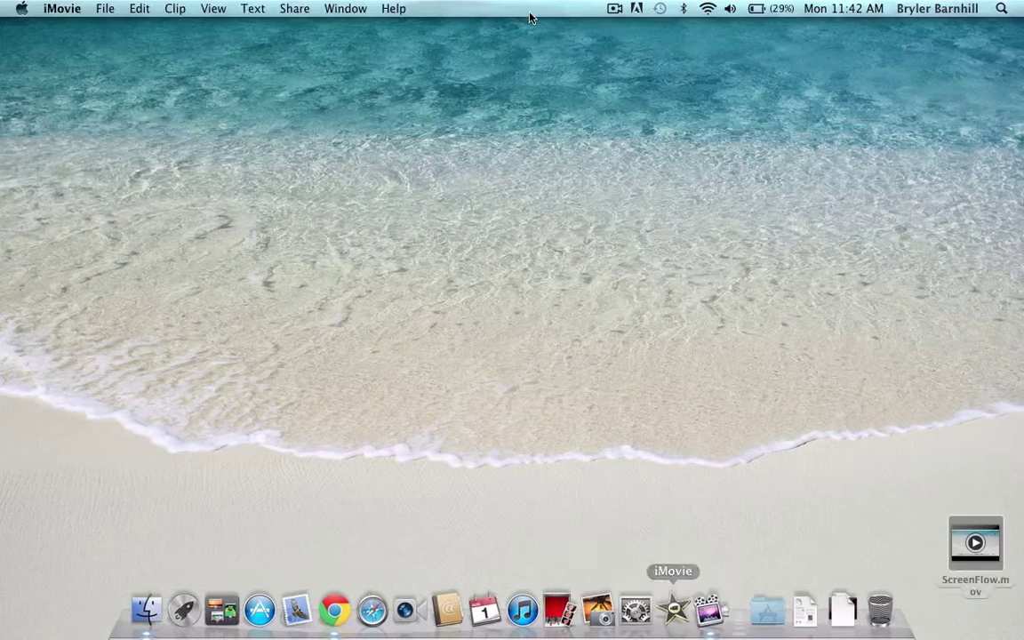
{"action": "left_click", "coordinate": [613, 8]}
{"action": "left_click", "coordinate": [633, 61]}
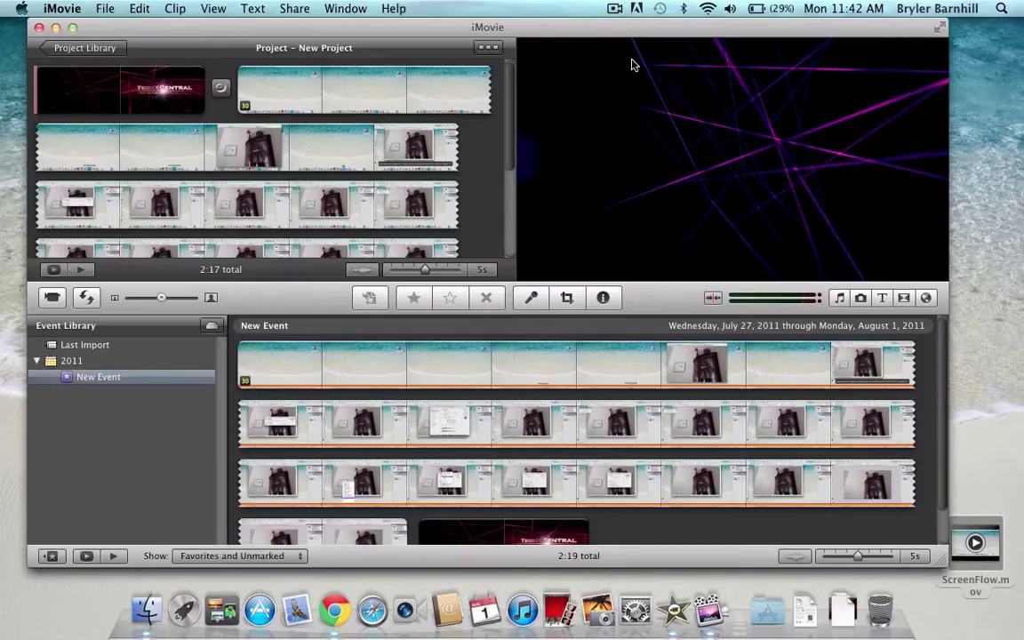
{"action": "left_click", "coordinate": [50, 54]}
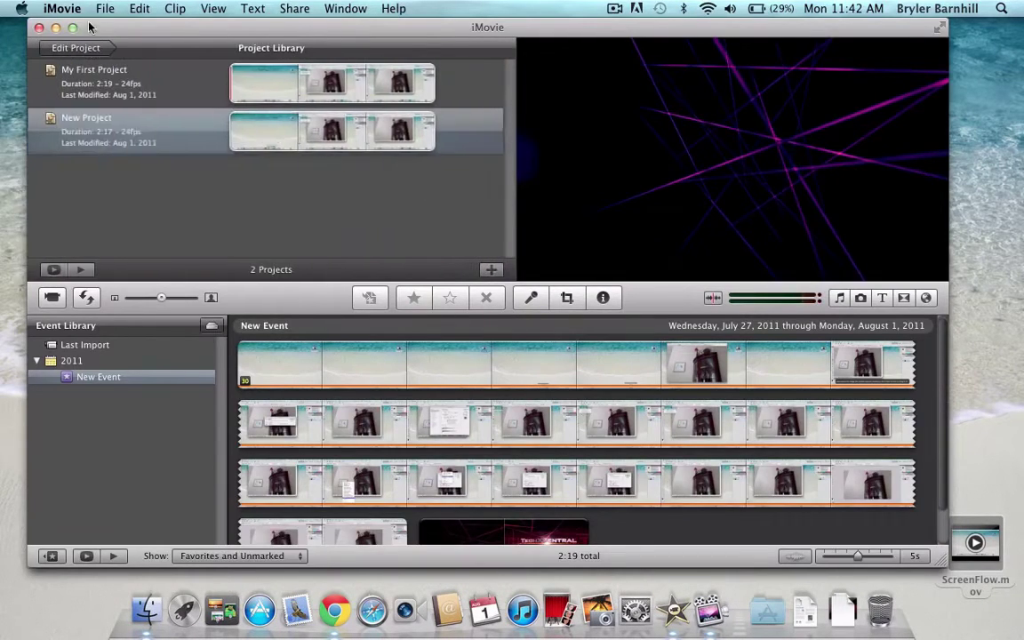
{"action": "left_click", "coordinate": [104, 8]}
{"action": "left_click", "coordinate": [137, 27]}
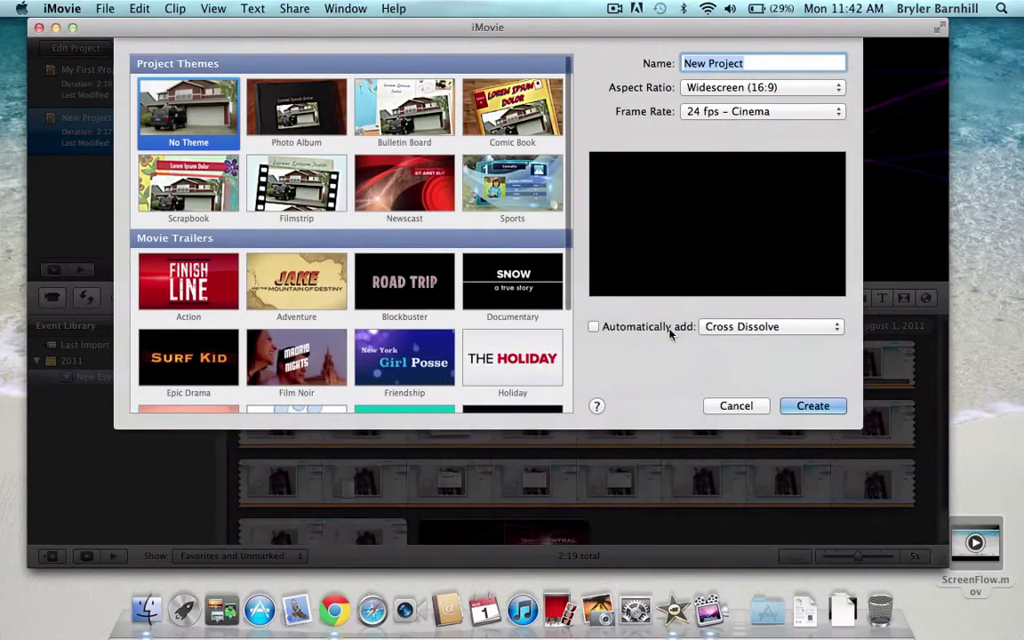
{"action": "left_click", "coordinate": [811, 406]}
Reject the screen-recording clip and the TechXCentral clip from New Event
{"action": "left_click", "coordinate": [351, 373]}
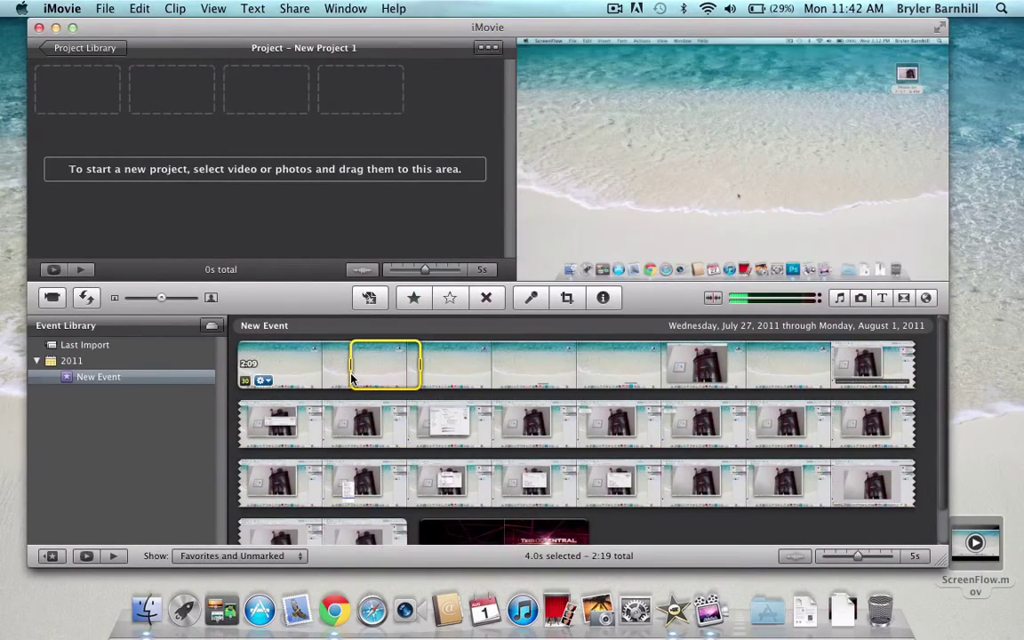
{"action": "left_click", "coordinate": [351, 374], "text": "alt"}
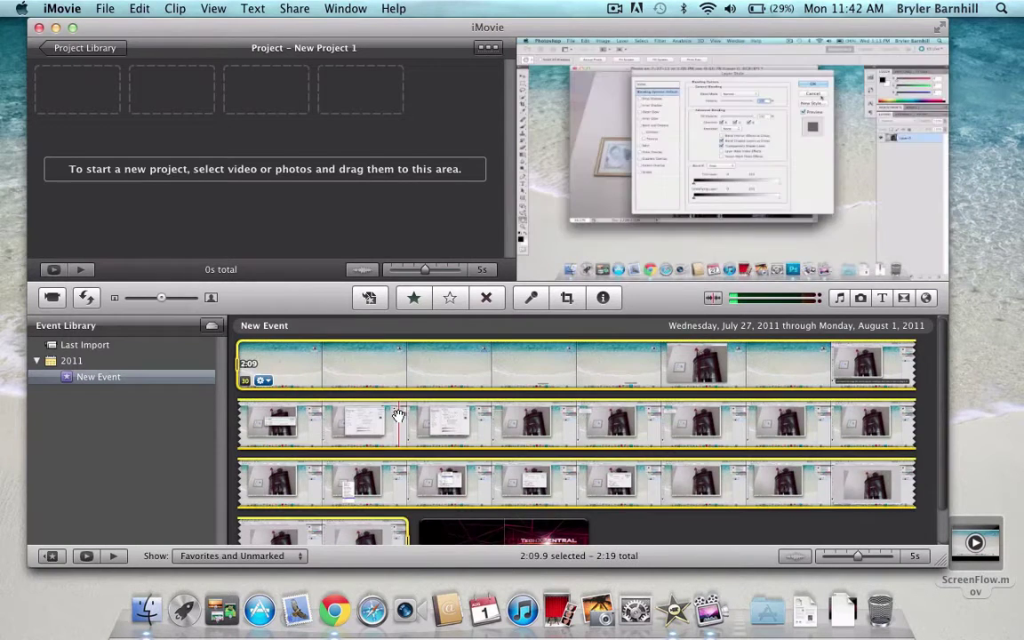
{"action": "key", "text": "Delete"}
{"action": "left_click", "coordinate": [350, 356]}
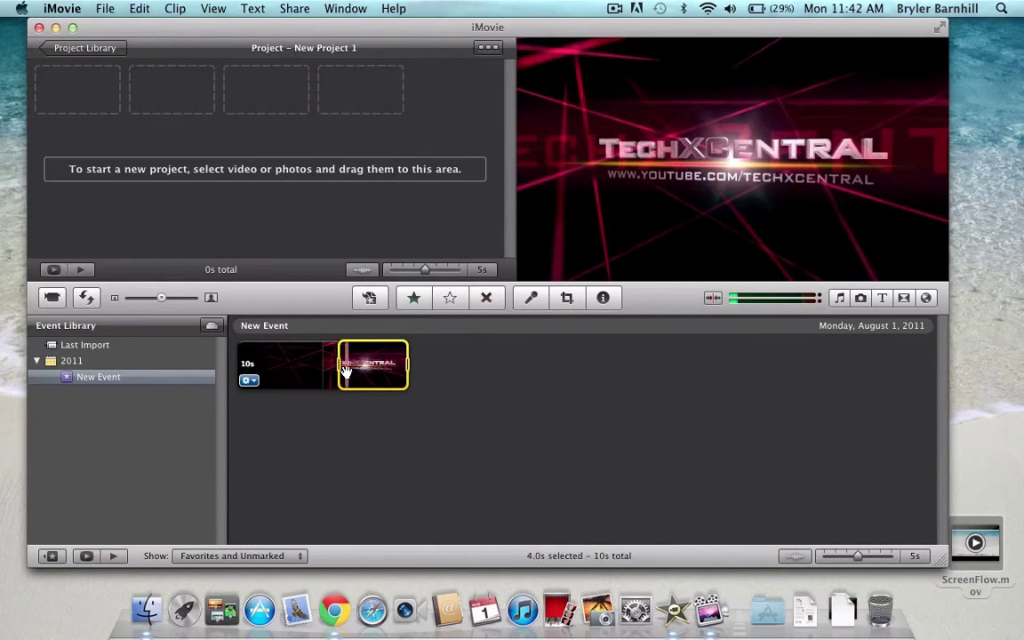
{"action": "key", "text": "super+a"}
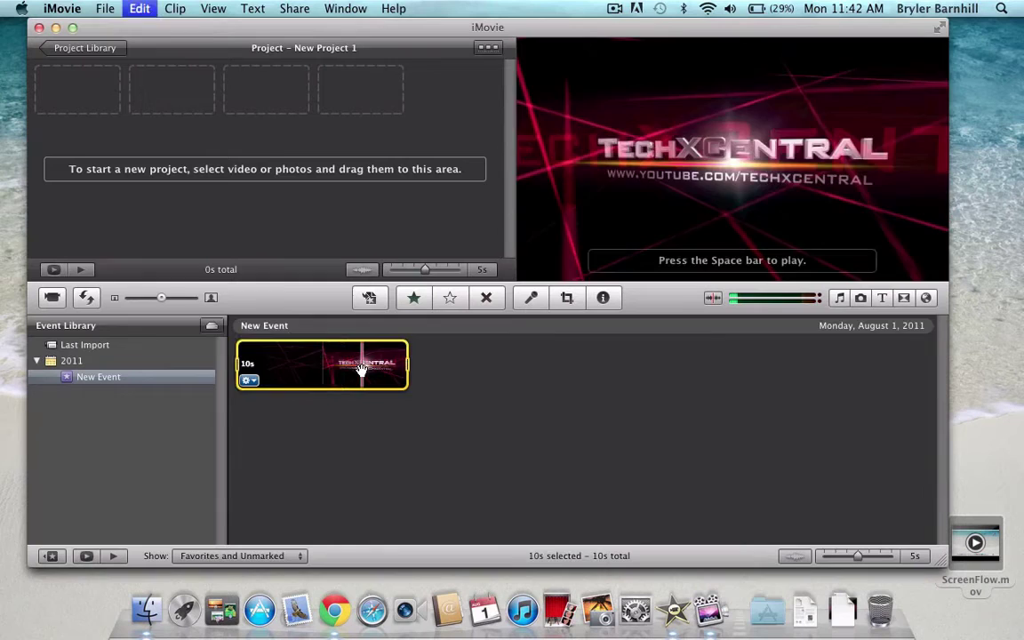
{"action": "key", "text": "Delete"}
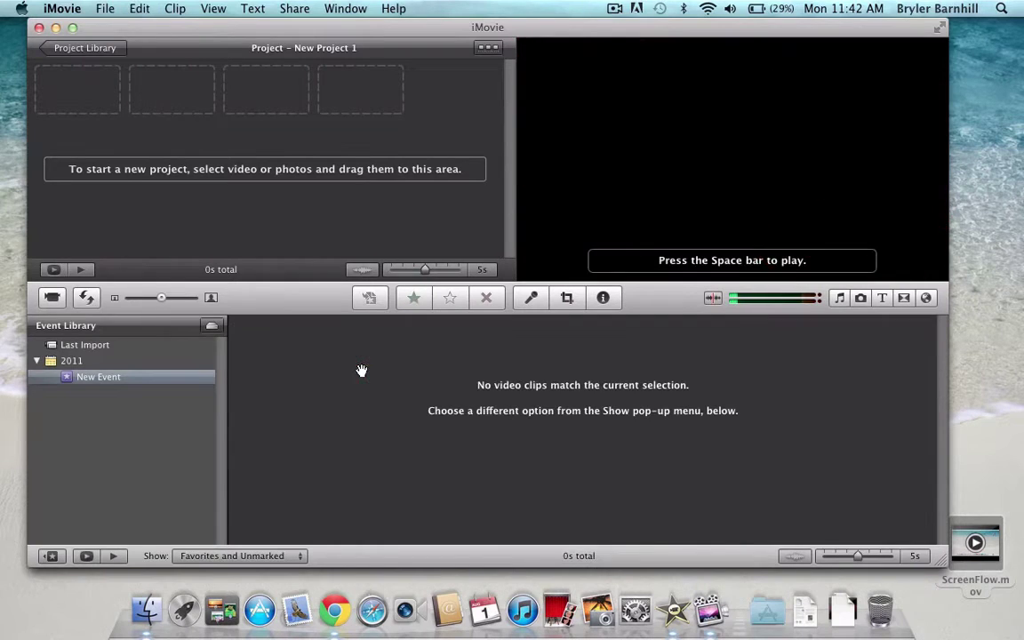
Browse Downloads, compare the intro copies, and import TechxCentral33541.mov into New Event
{"action": "left_click", "coordinate": [105, 8]}
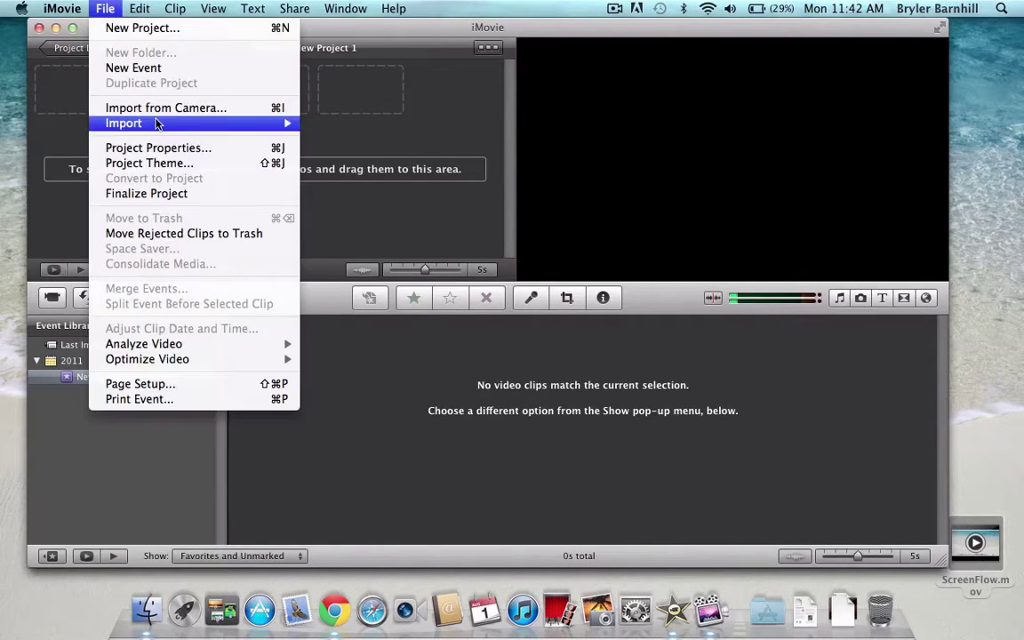
{"action": "mouse_move", "coordinate": [156, 123]}
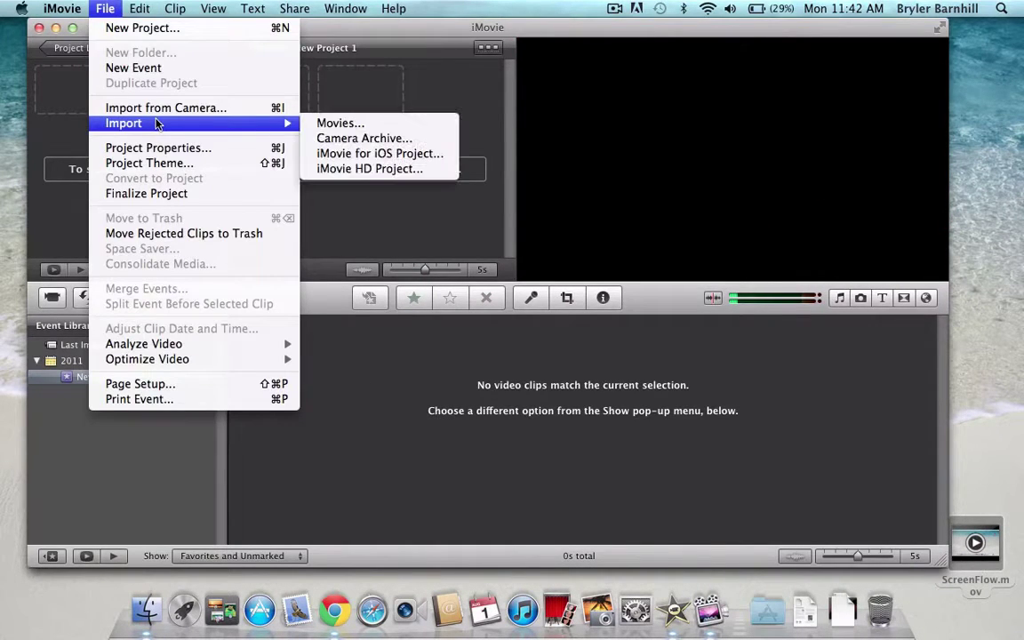
{"action": "left_click", "coordinate": [322, 123]}
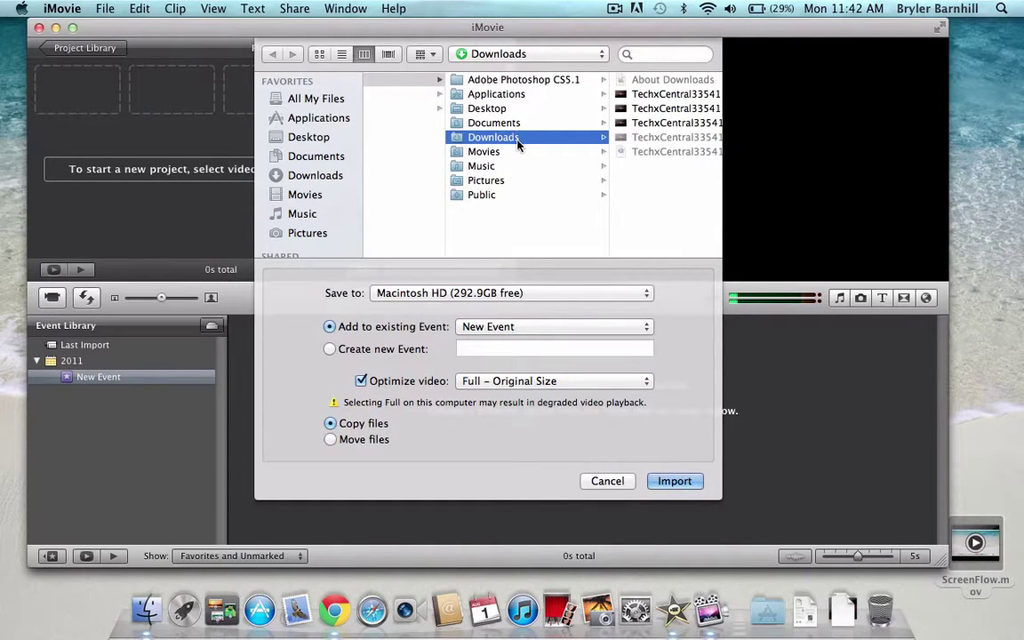
{"action": "left_click", "coordinate": [659, 110]}
{"action": "key", "text": "Up"}
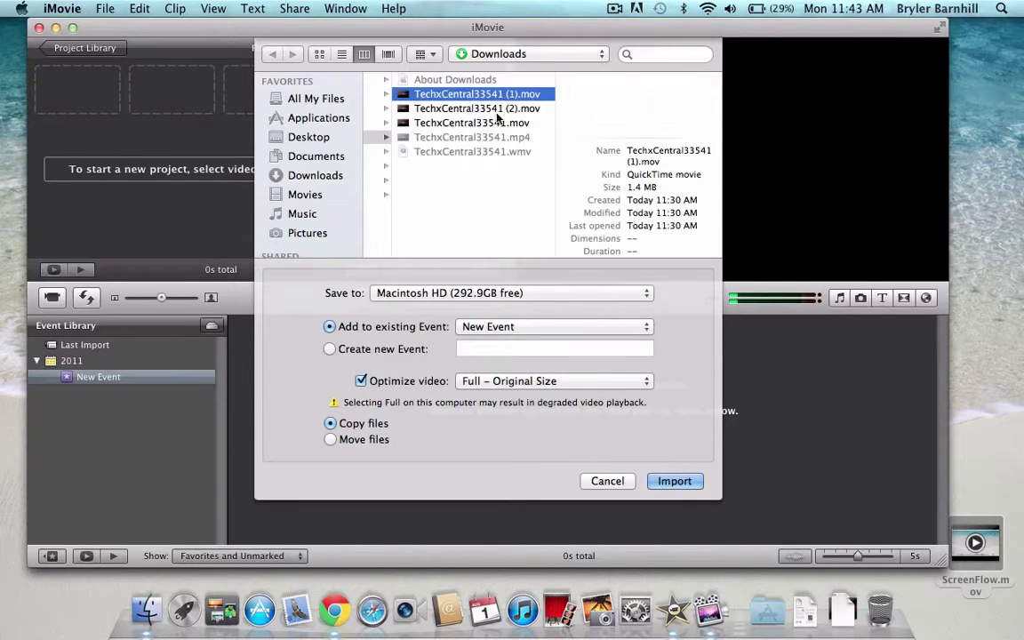
{"action": "left_click", "coordinate": [449, 122]}
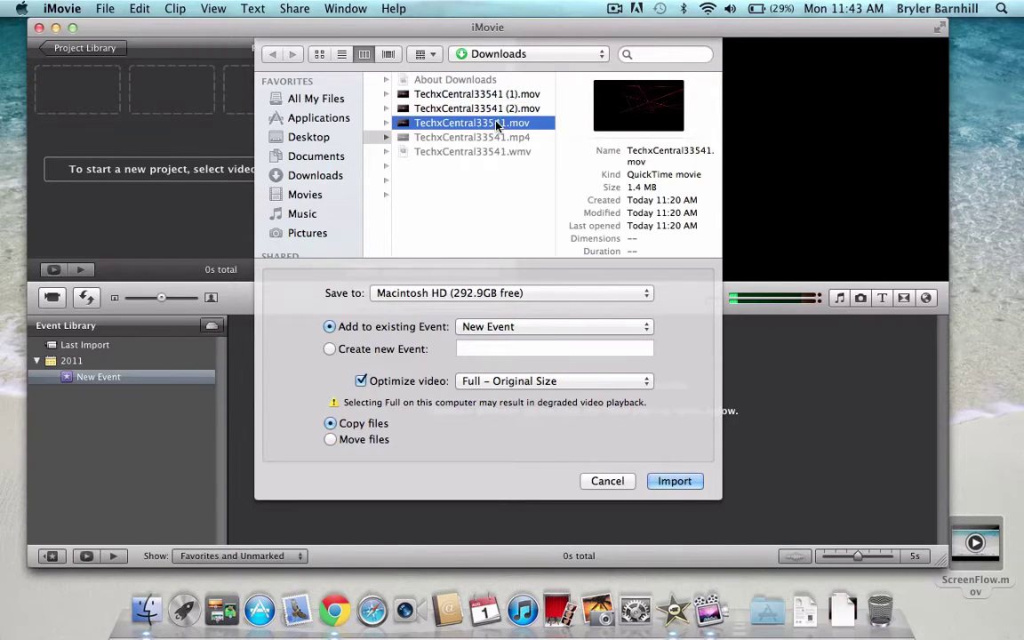
{"action": "left_click", "coordinate": [456, 98]}
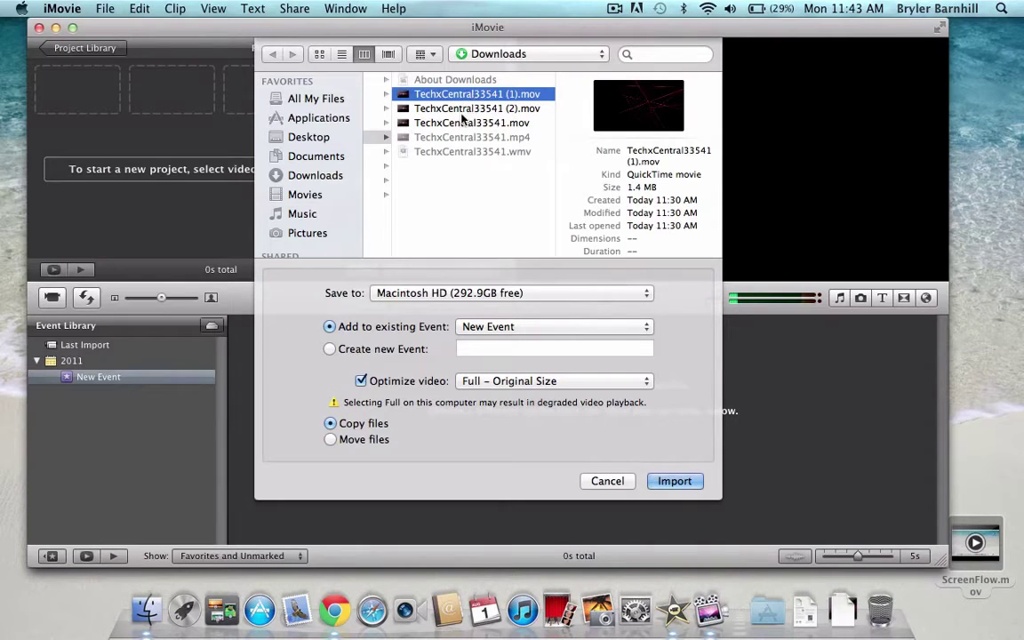
{"action": "left_click", "coordinate": [489, 218]}
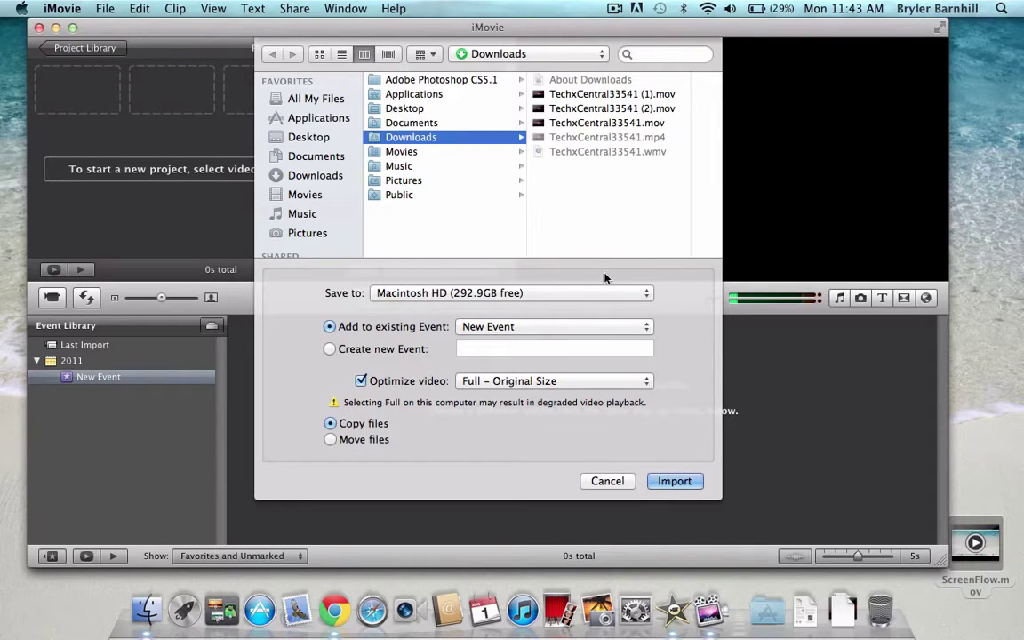
{"action": "left_click", "coordinate": [647, 123]}
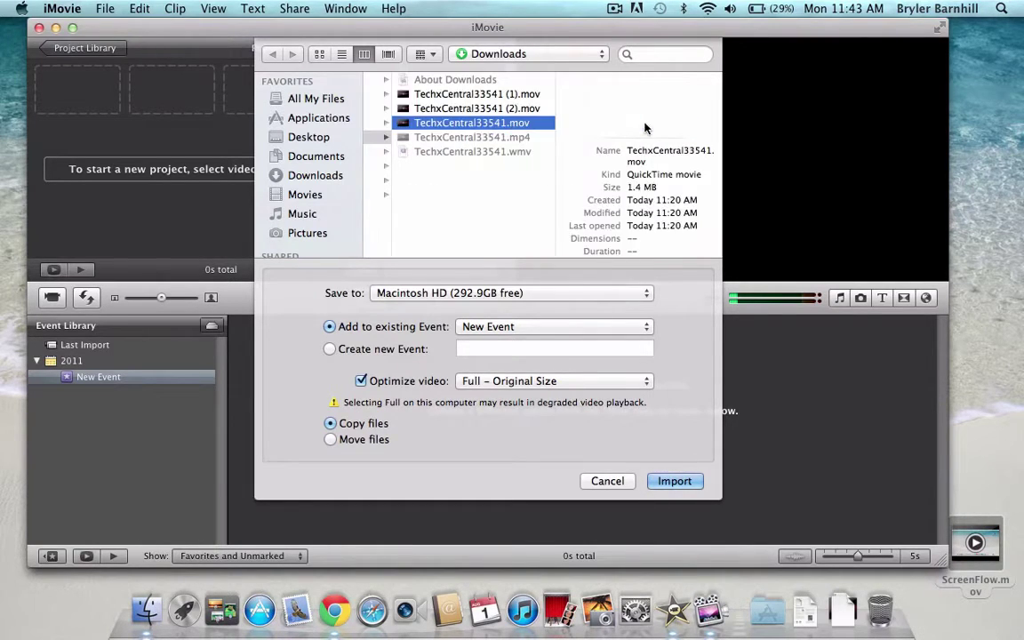
{"action": "left_click", "coordinate": [674, 481]}
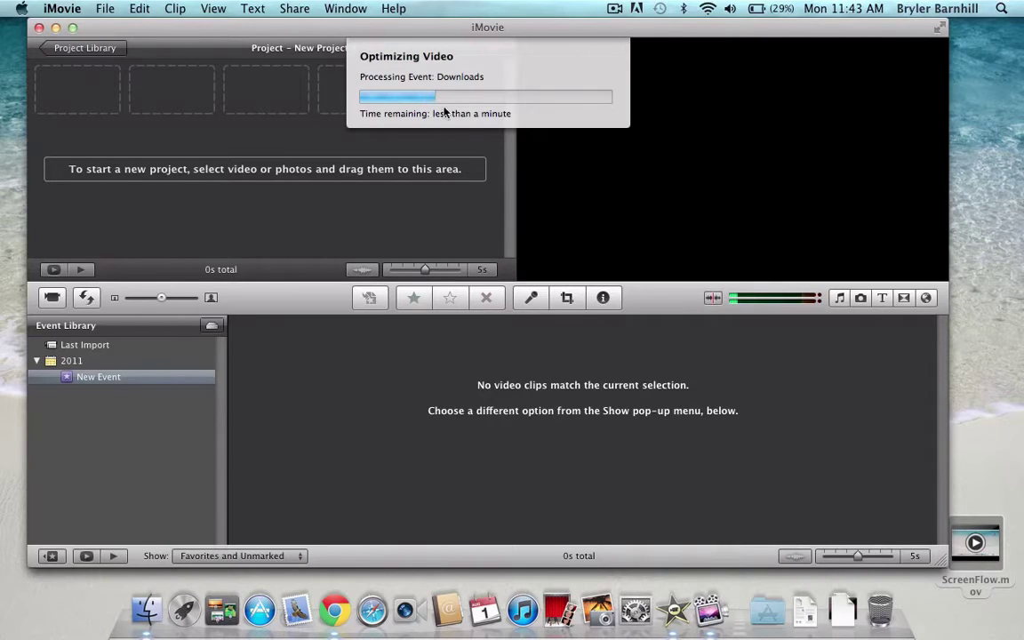
Select the entire imported intro clip and drag it into New Project 1, totalling 10s
{"action": "left_click", "coordinate": [615, 8]}
{"action": "left_click", "coordinate": [613, 58]}
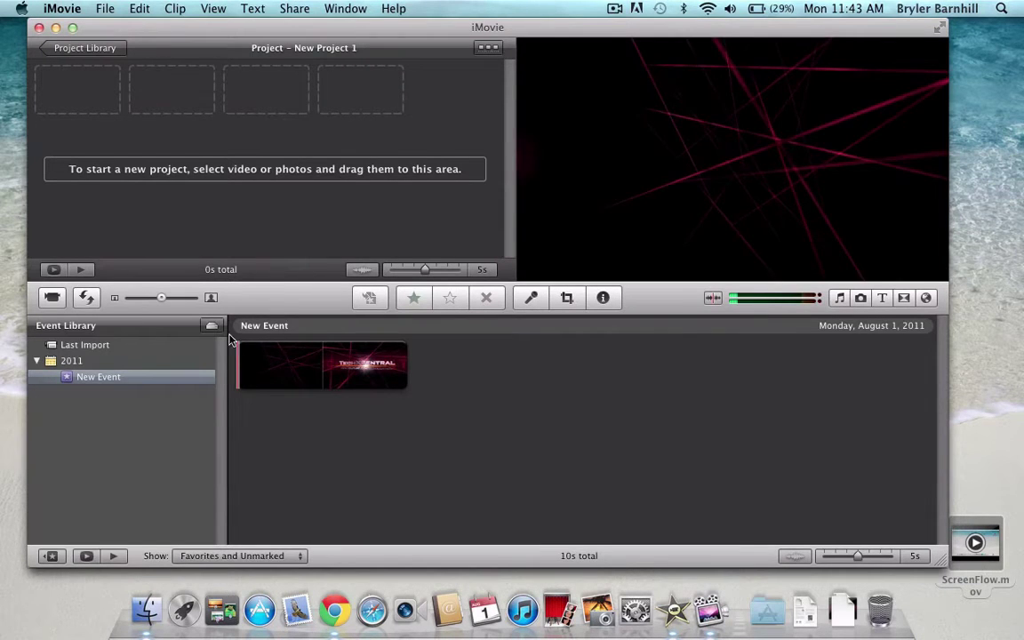
{"action": "left_click", "coordinate": [278, 365]}
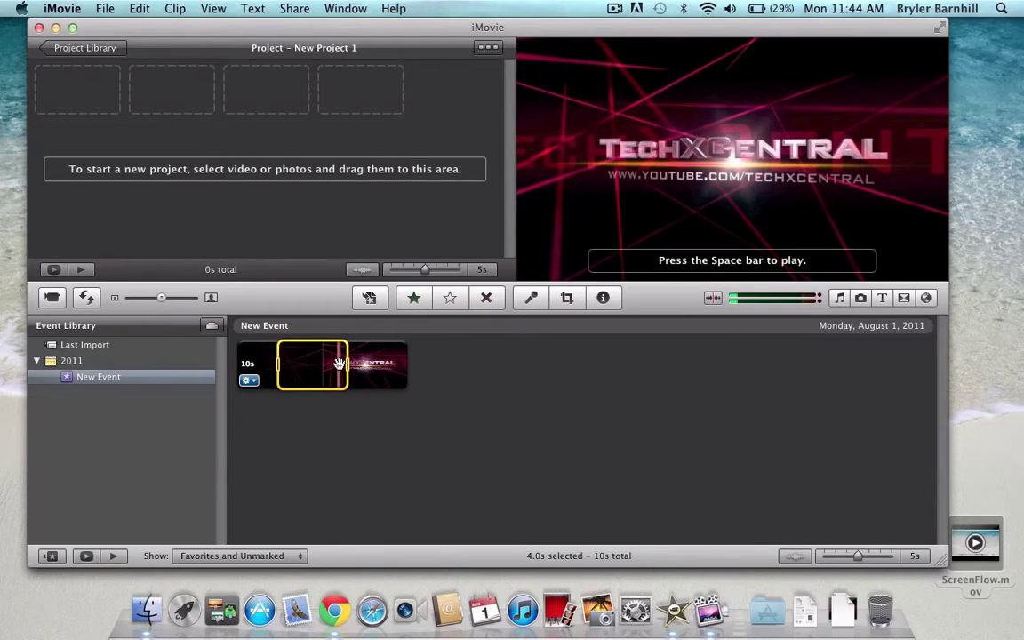
{"action": "key", "text": "super+a"}
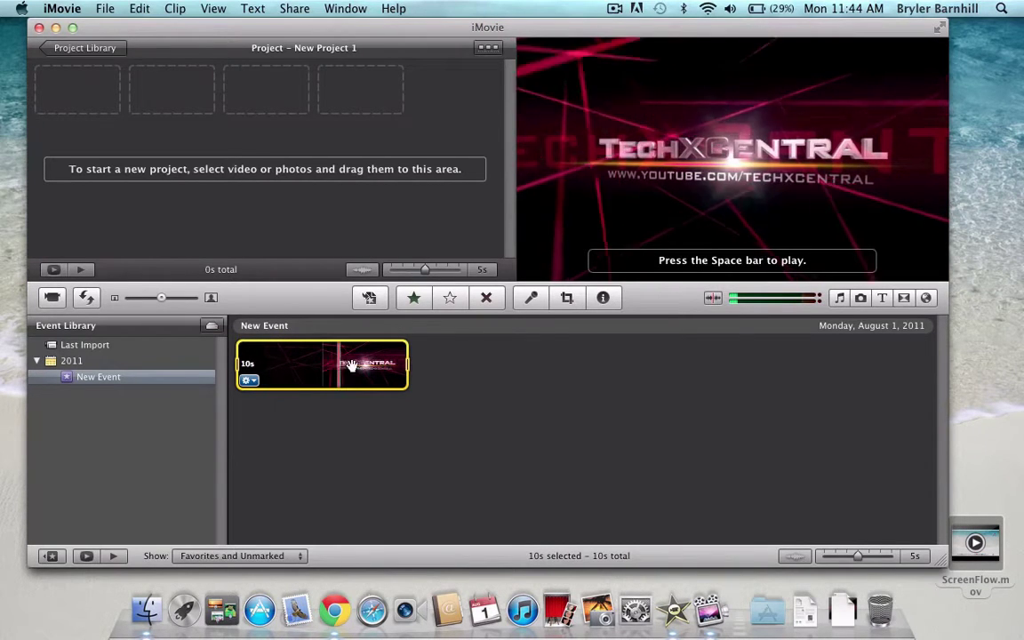
{"action": "left_click_drag", "start_coordinate": [366, 360], "coordinate": [92, 104]}
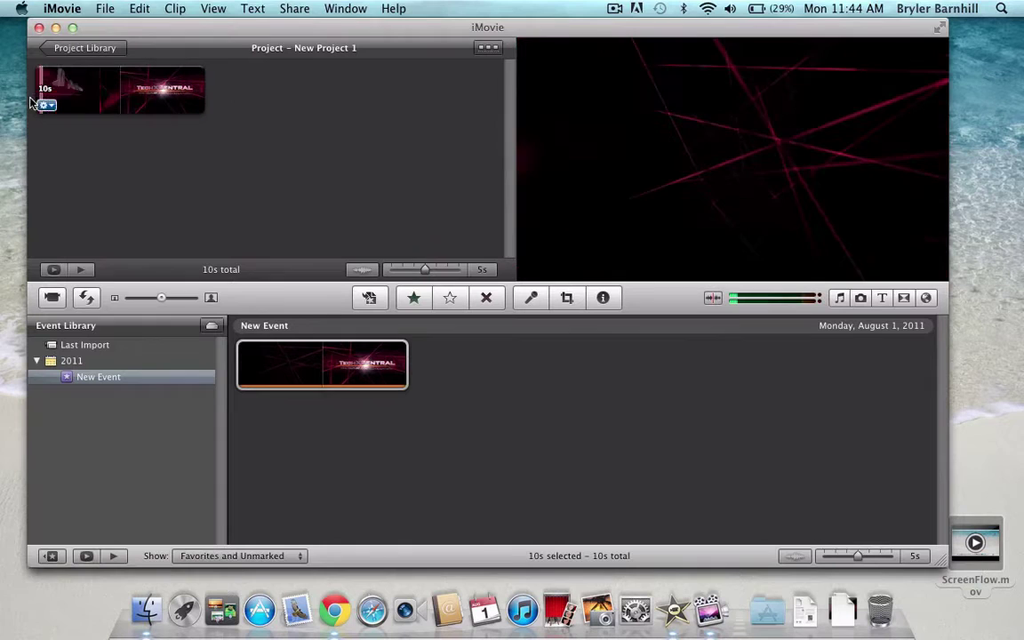
Play the project and shift the intro clip's white point toward blue-purple in Video Adjustments
{"action": "key", "text": "space"}
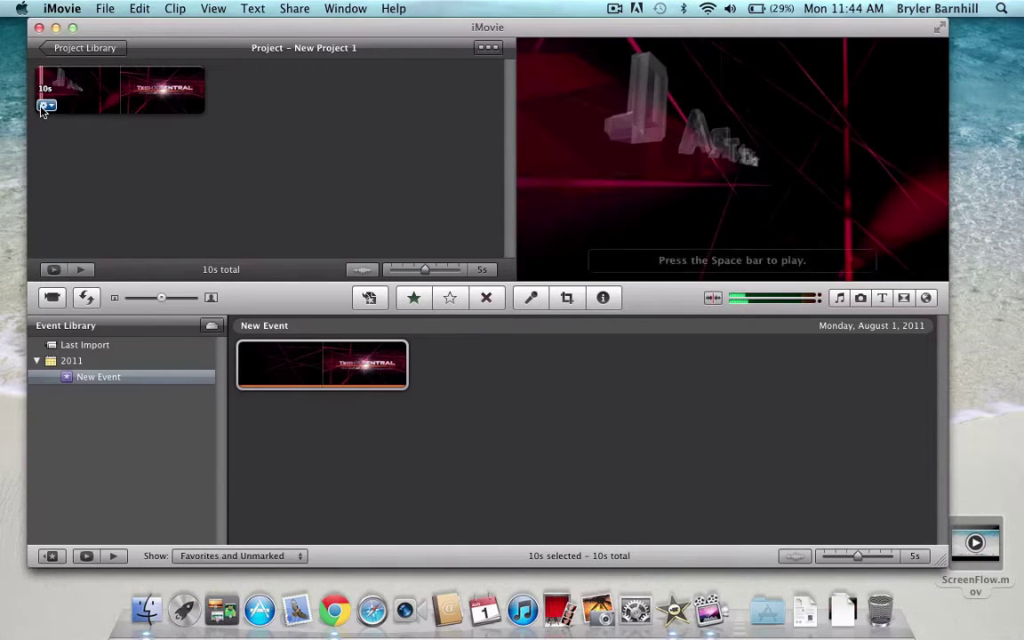
{"action": "left_click", "coordinate": [44, 106]}
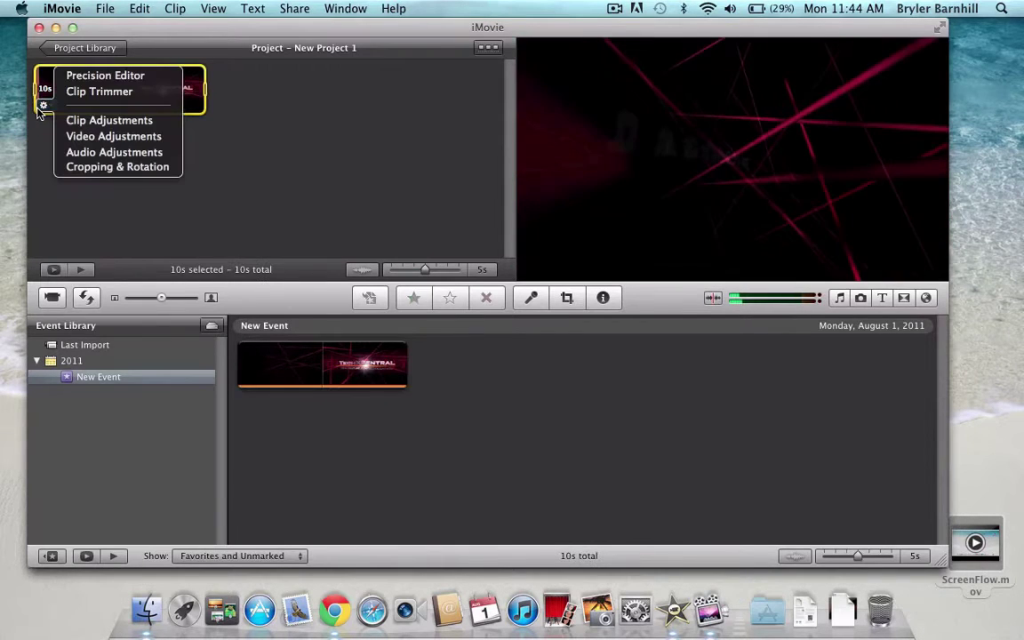
{"action": "left_click", "coordinate": [98, 145]}
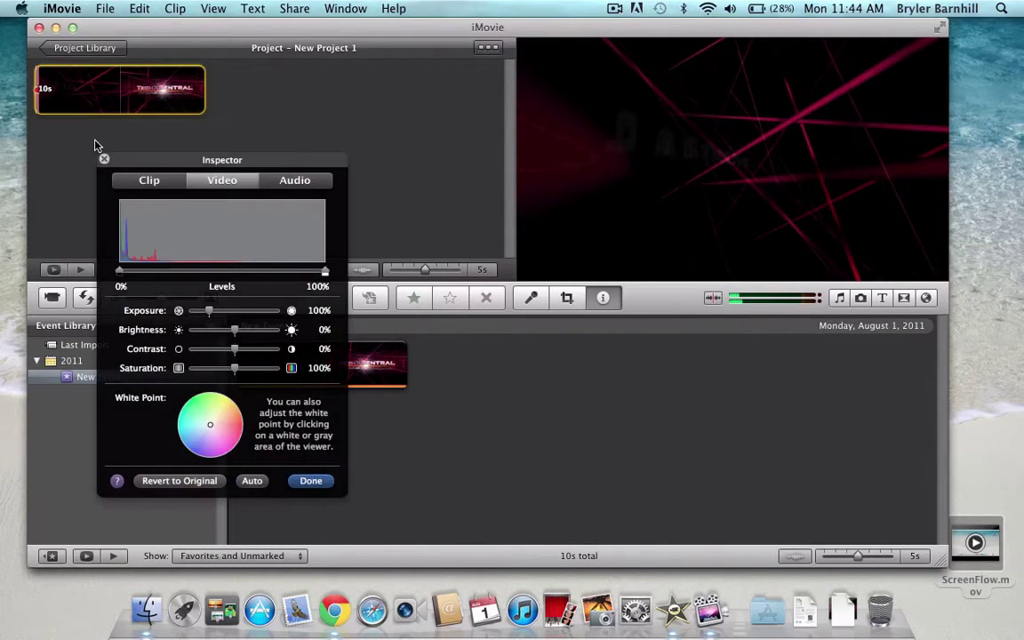
{"action": "left_click_drag", "start_coordinate": [125, 158], "coordinate": [176, 145]}
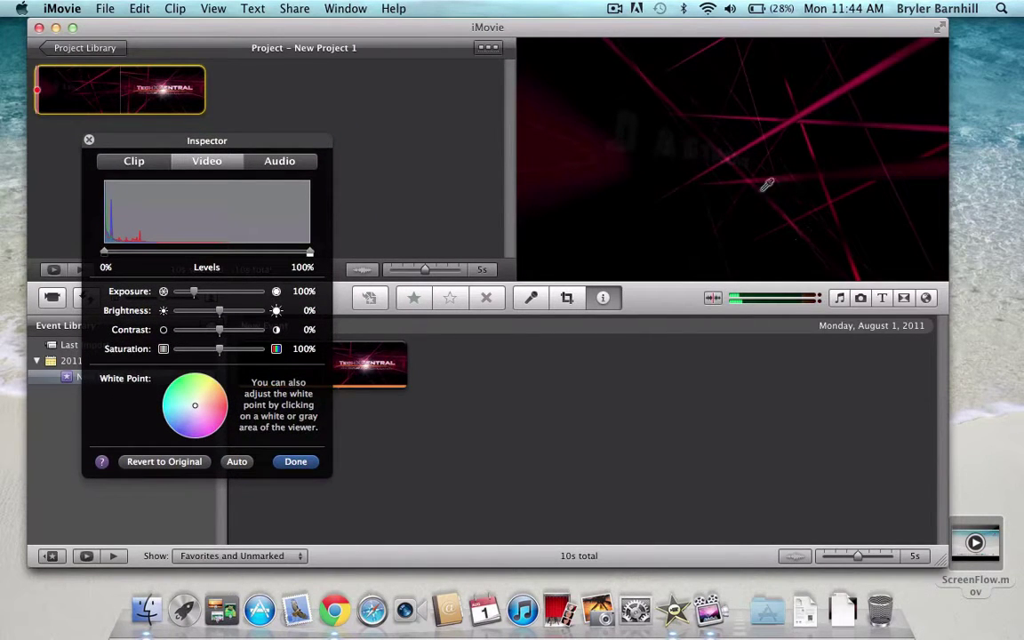
{"action": "left_click", "coordinate": [761, 138]}
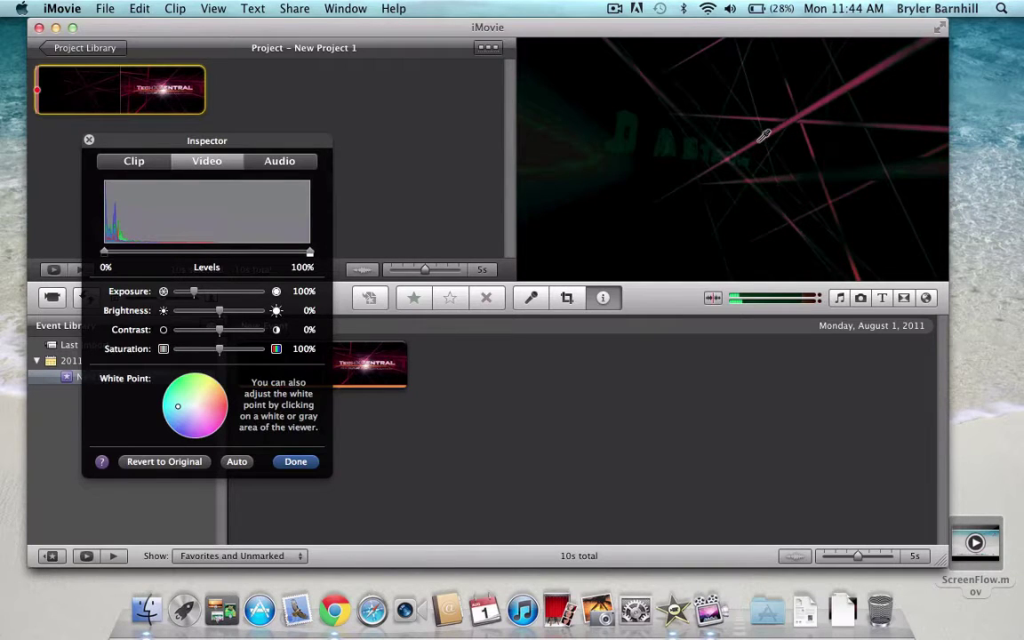
{"action": "left_click", "coordinate": [761, 138]}
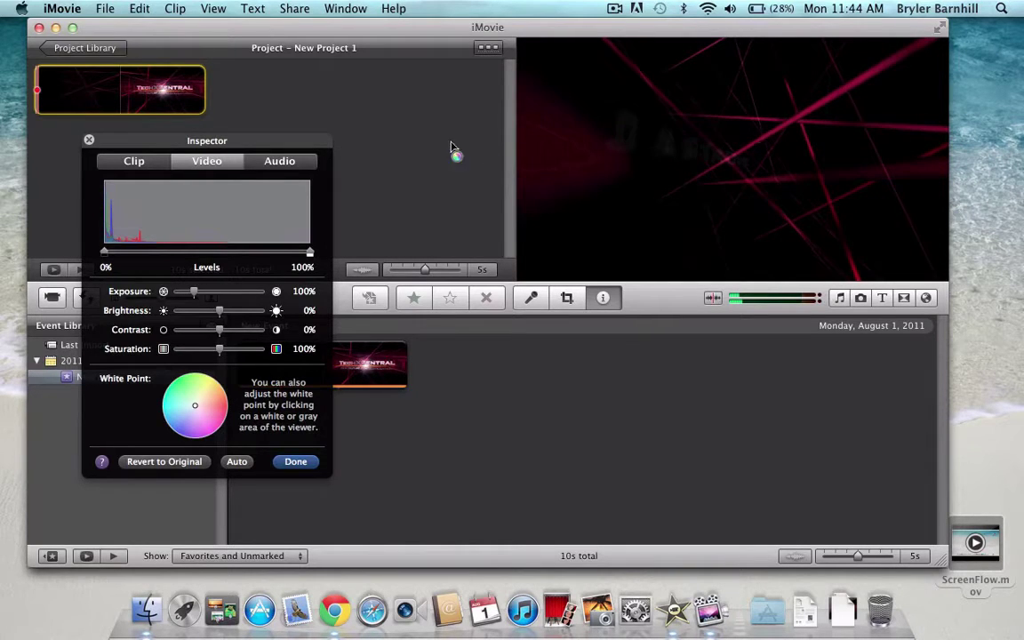
{"action": "left_click_drag", "start_coordinate": [277, 140], "coordinate": [347, 75]}
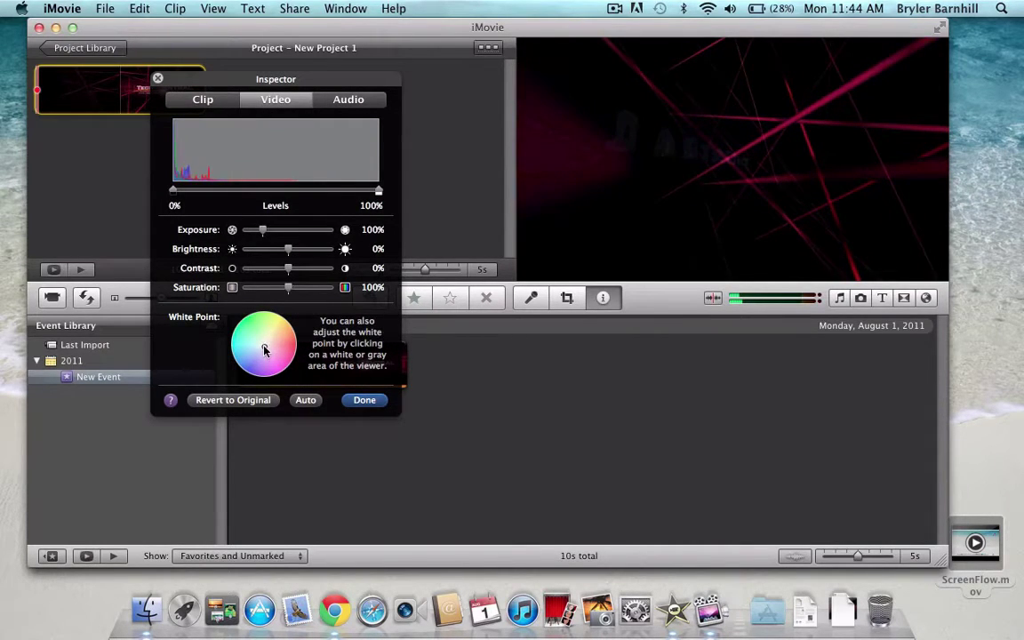
{"action": "mouse_move", "coordinate": [264, 350]}
{"action": "left_mouse_down"}
{"action": "mouse_move", "coordinate": [230, 383]}
{"action": "mouse_move", "coordinate": [212, 360]}
{"action": "mouse_move", "coordinate": [233, 327]}
{"action": "mouse_move", "coordinate": [258, 402]}
{"action": "mouse_move", "coordinate": [227, 342]}
{"action": "mouse_move", "coordinate": [245, 369]}
{"action": "left_mouse_up"}
Apply the Glow video effect to the intro clip and close the inspector
{"action": "left_click", "coordinate": [352, 102]}
{"action": "left_click", "coordinate": [285, 102]}
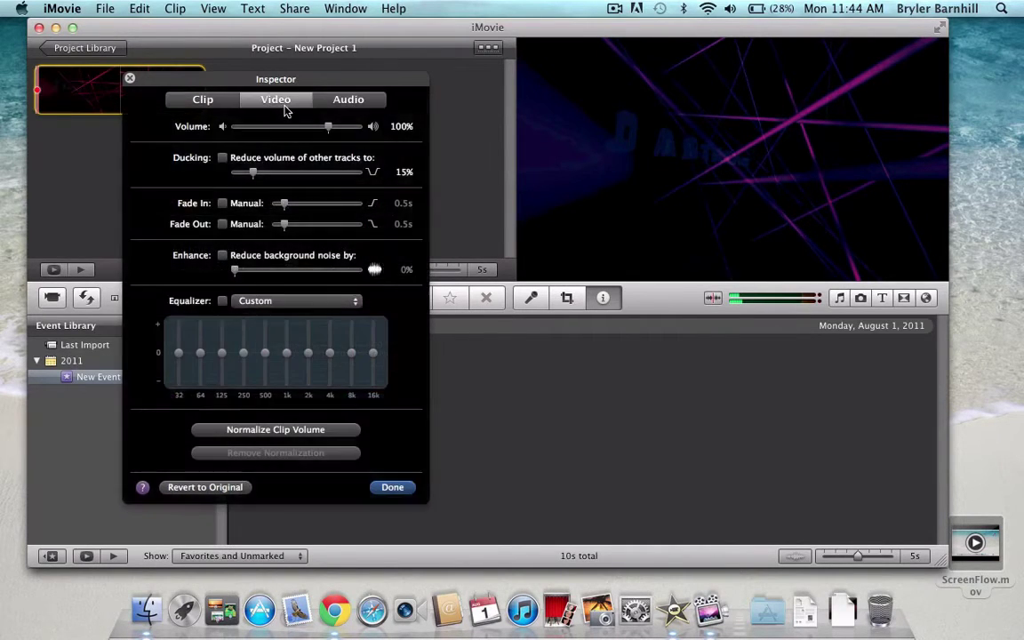
{"action": "left_click", "coordinate": [224, 101]}
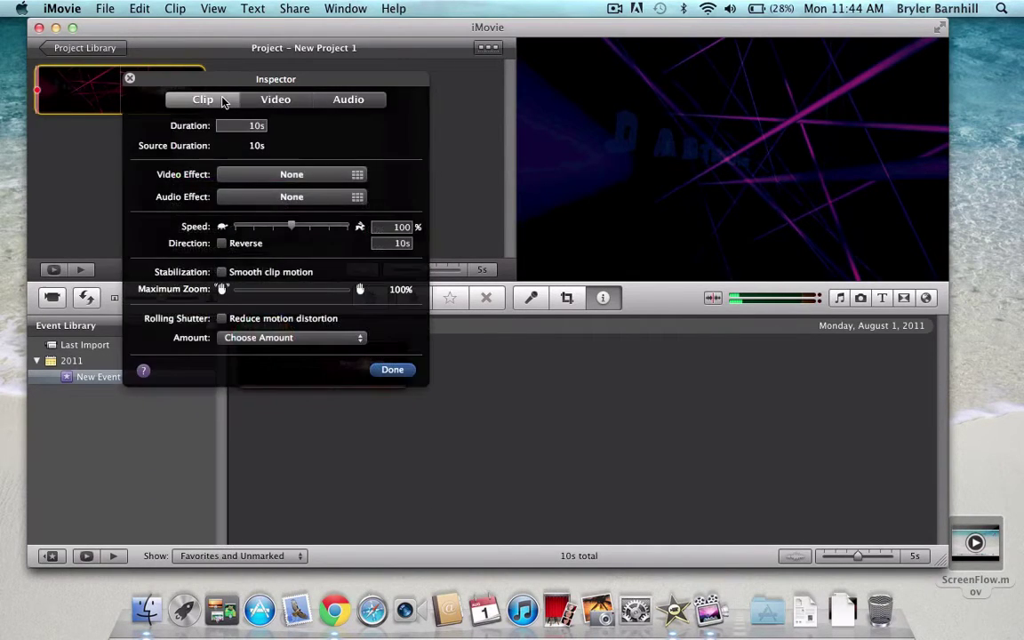
{"action": "left_click", "coordinate": [279, 175]}
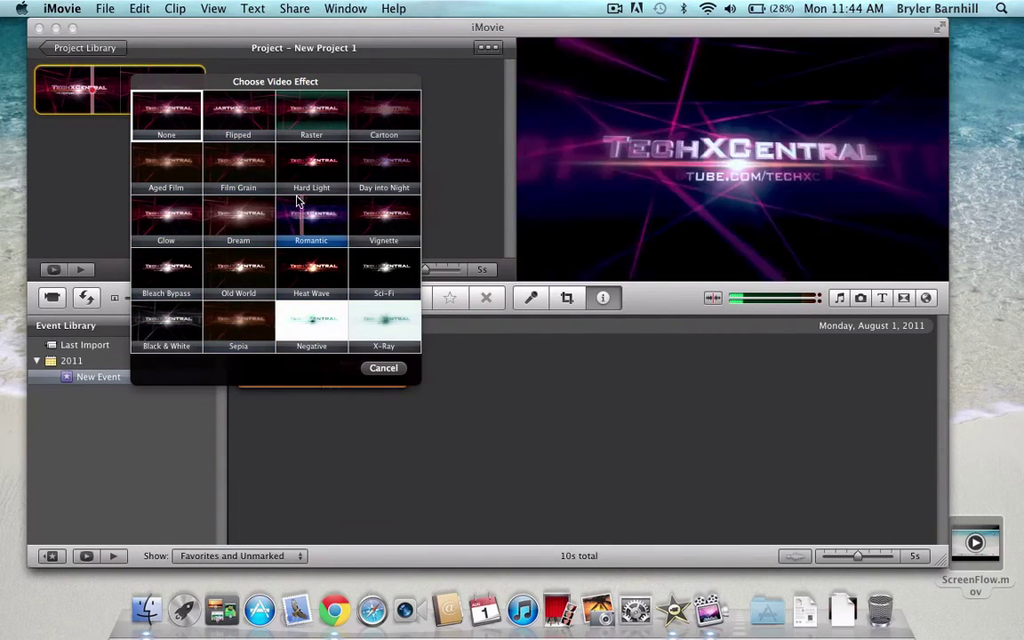
{"action": "left_click", "coordinate": [178, 222]}
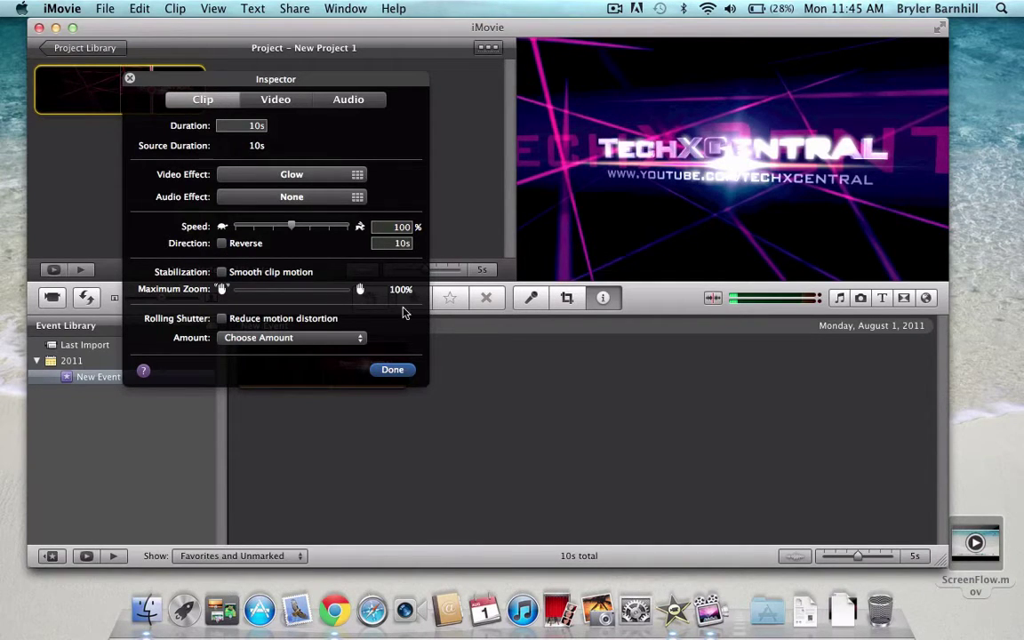
{"action": "left_click", "coordinate": [392, 370]}
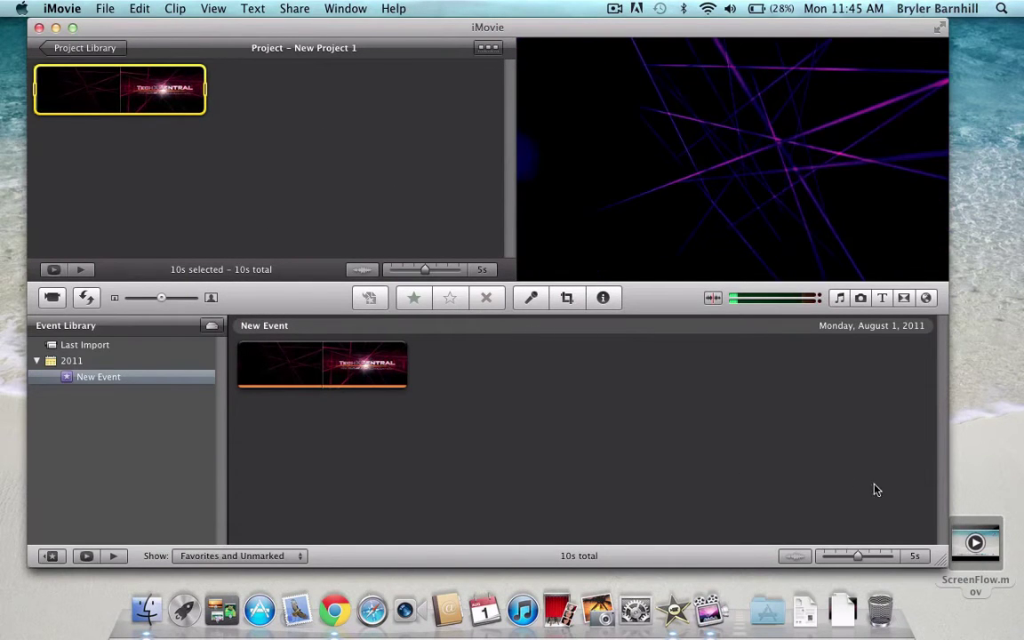
Bring ScreenFlow.mov into iMovie and add the 2:09 clip after the intro, totalling 2:19
{"action": "left_click_drag", "start_coordinate": [997, 561], "coordinate": [594, 407]}
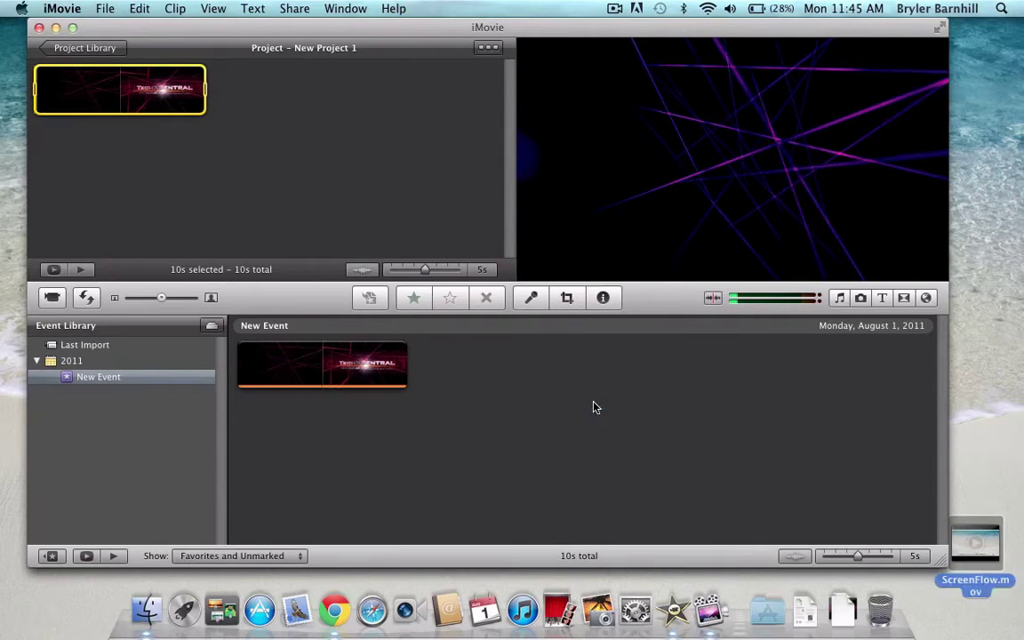
{"action": "left_click_drag", "start_coordinate": [953, 545], "coordinate": [970, 507]}
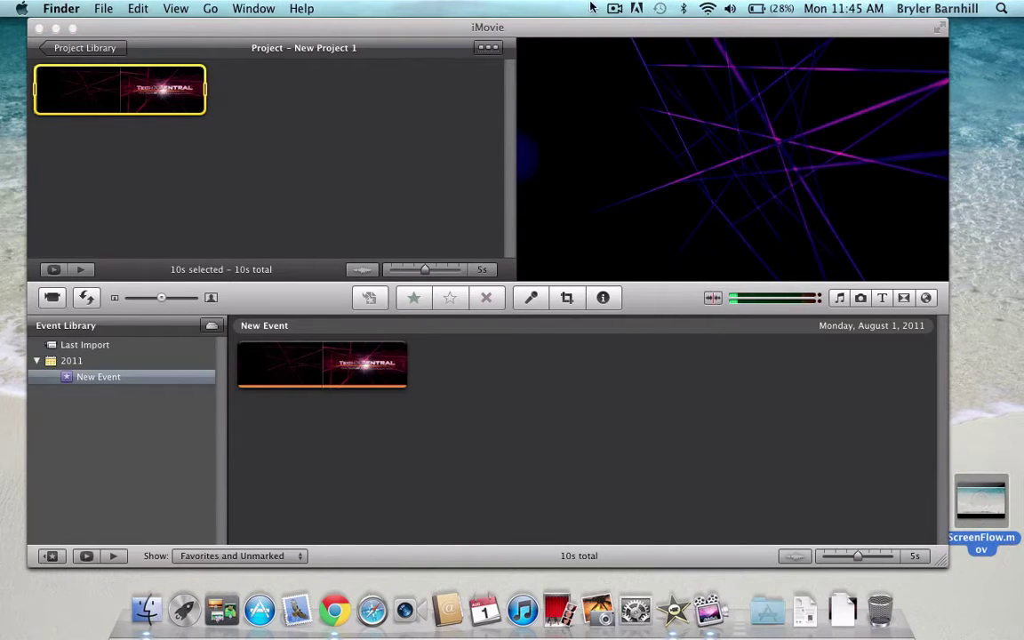
{"action": "left_click", "coordinate": [614, 8]}
{"action": "left_click", "coordinate": [629, 60]}
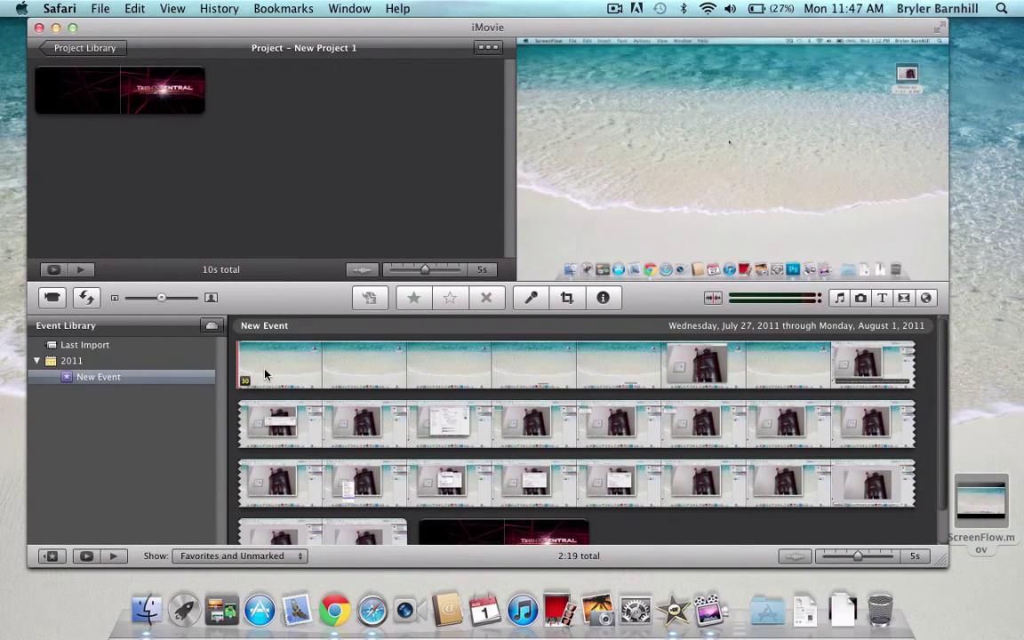
{"action": "left_click", "coordinate": [301, 367]}
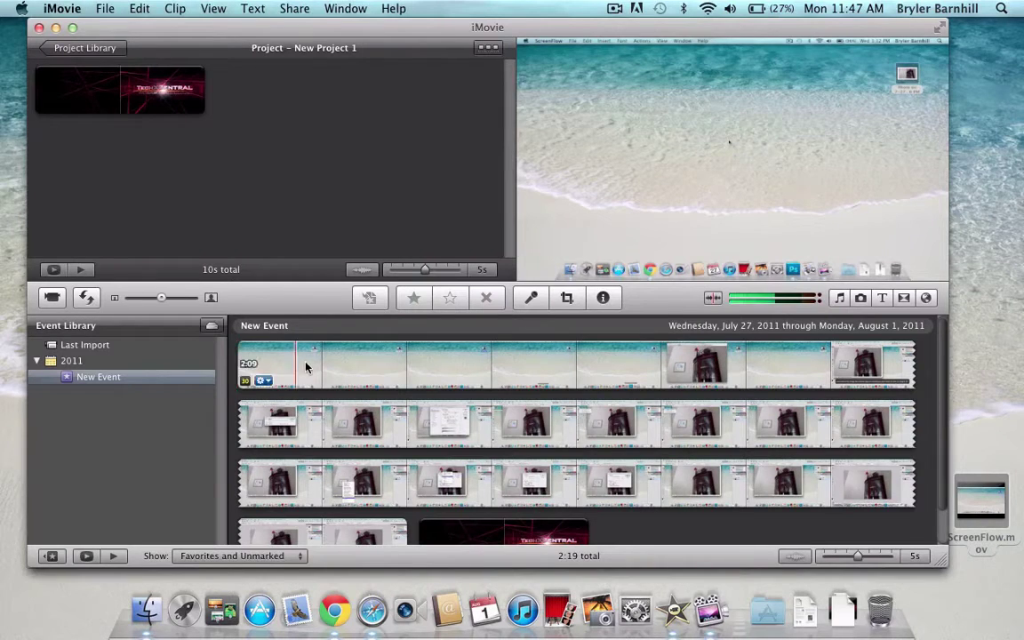
{"action": "key", "text": "super+a"}
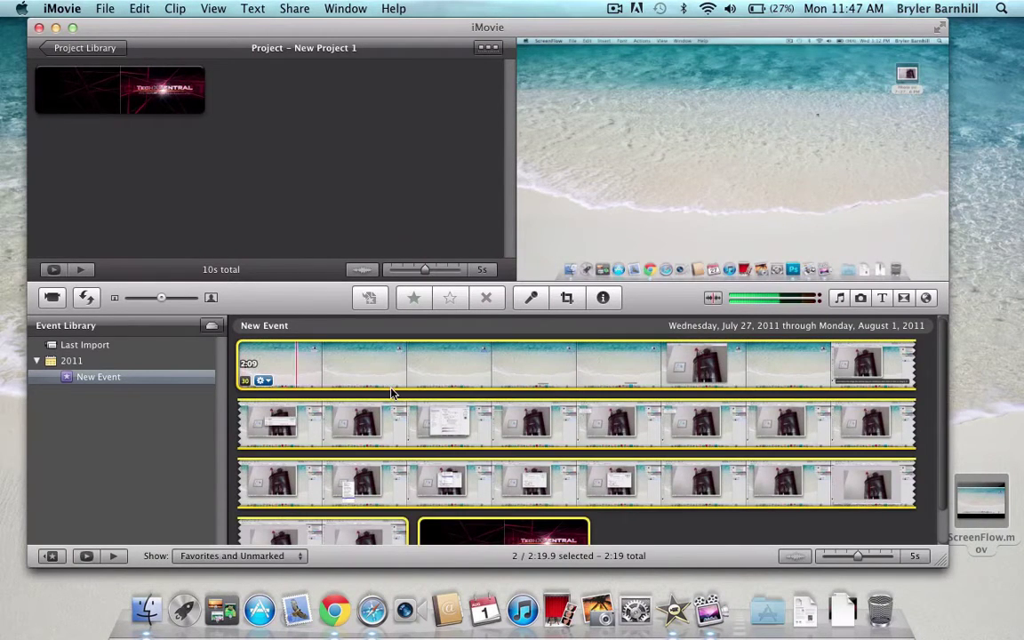
{"action": "left_click", "coordinate": [409, 466]}
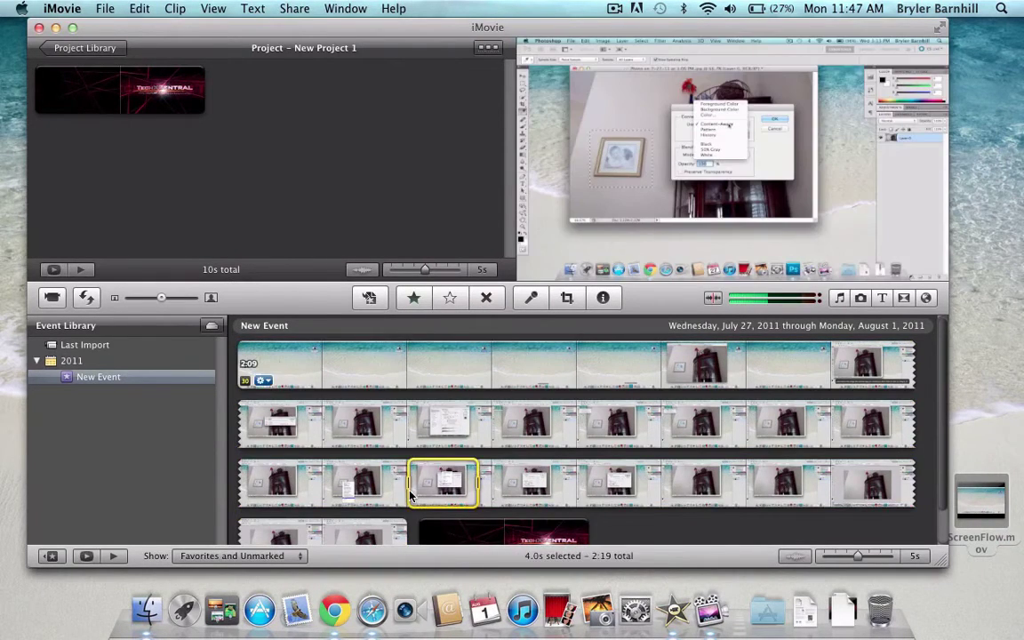
{"action": "left_click", "coordinate": [368, 445], "text": "alt"}
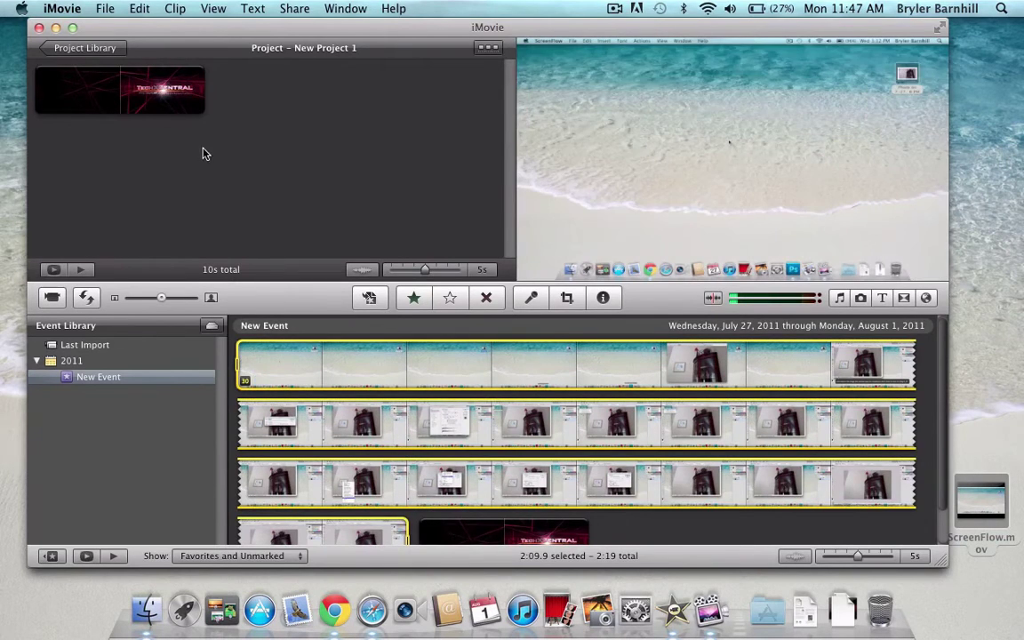
{"action": "left_click_drag", "start_coordinate": [391, 360], "coordinate": [283, 103]}
Preview the title clip playing into the screen recording, then stop playback
{"action": "scroll", "coordinate": [281, 204], "scroll_direction": "up", "scroll_amount": 5}
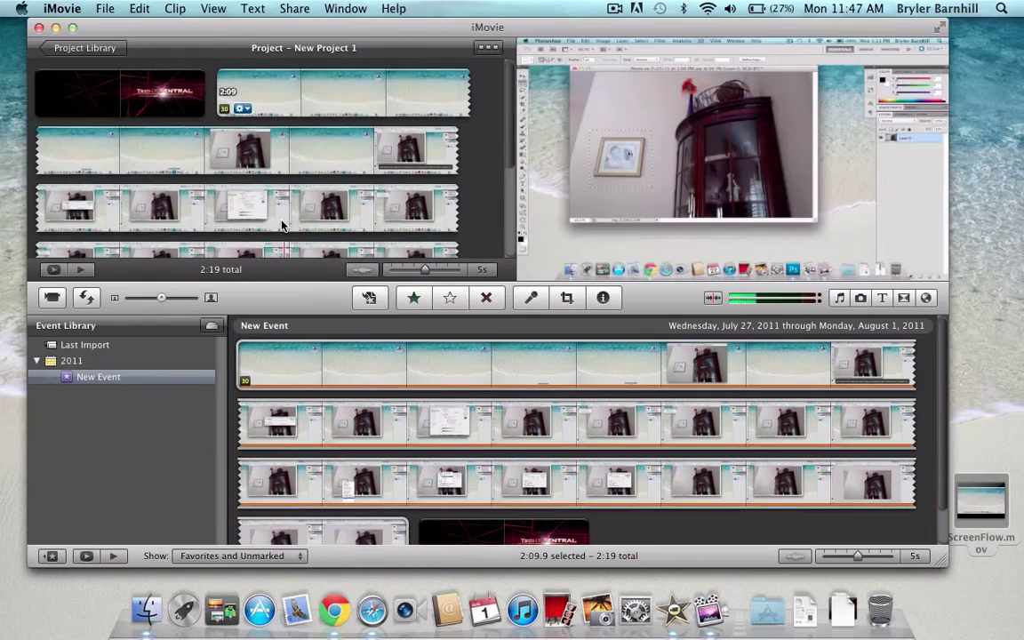
{"action": "key", "text": "space"}
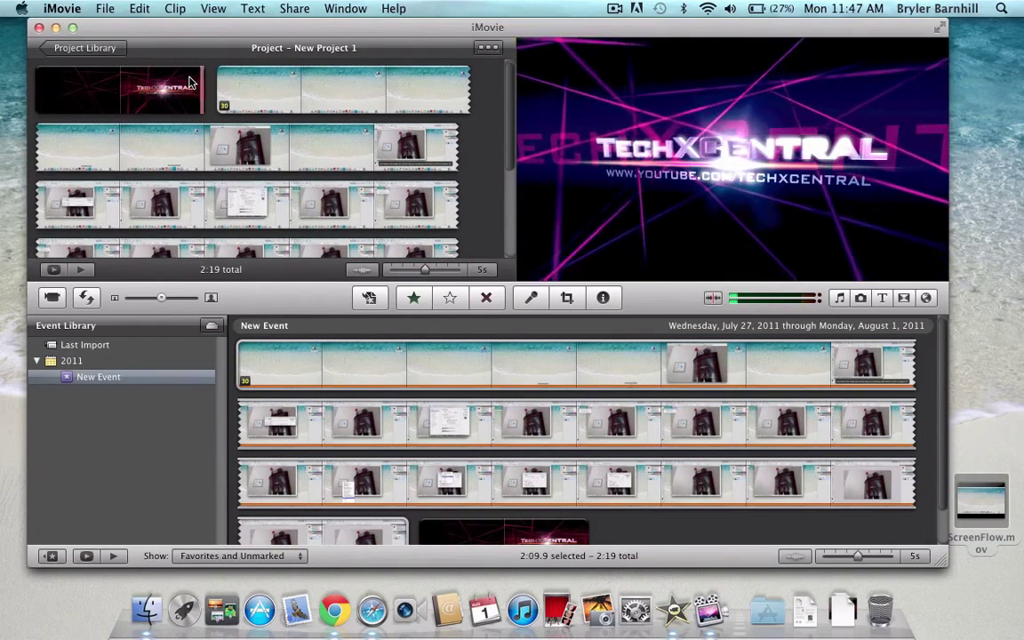
{"action": "key", "text": "space"}
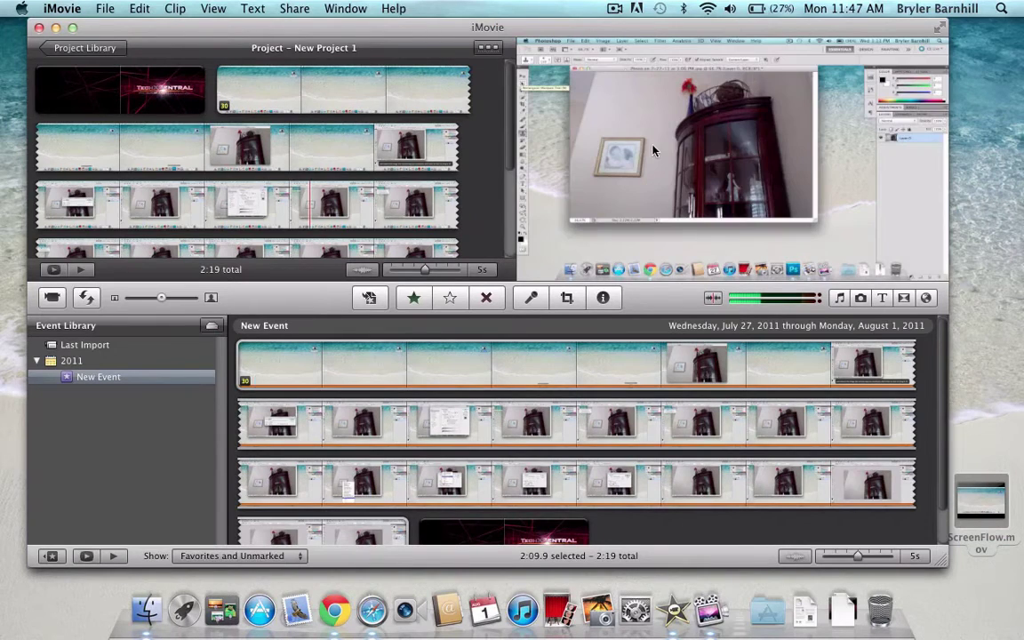
Place a Cross Zoom transition between the TechXCentral title clip and the screen-recording clip
{"action": "left_click", "coordinate": [904, 300]}
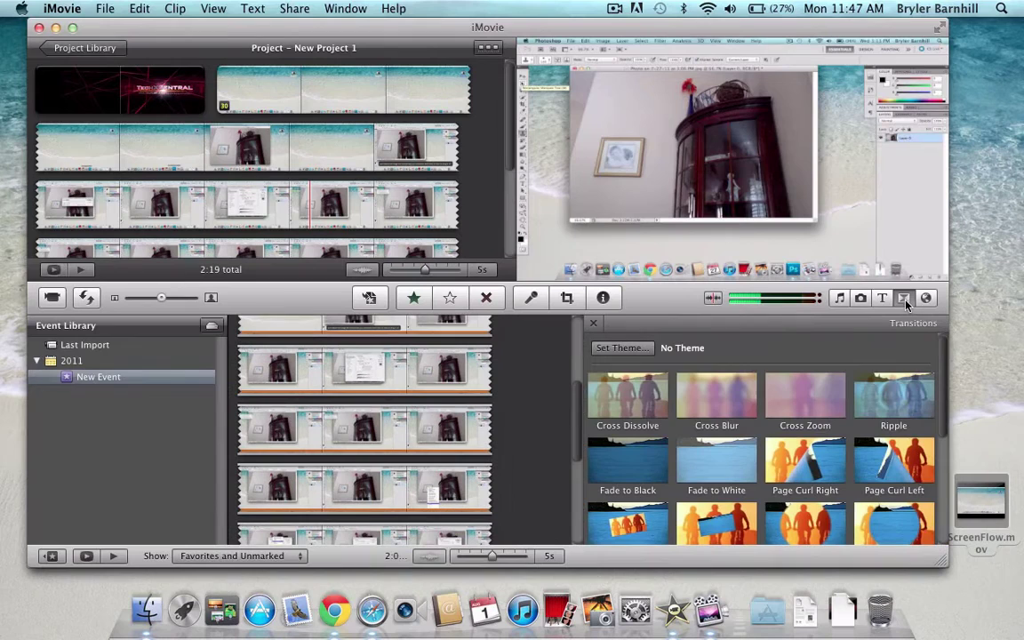
{"action": "scroll", "coordinate": [806, 392], "scroll_direction": "down", "scroll_amount": 2}
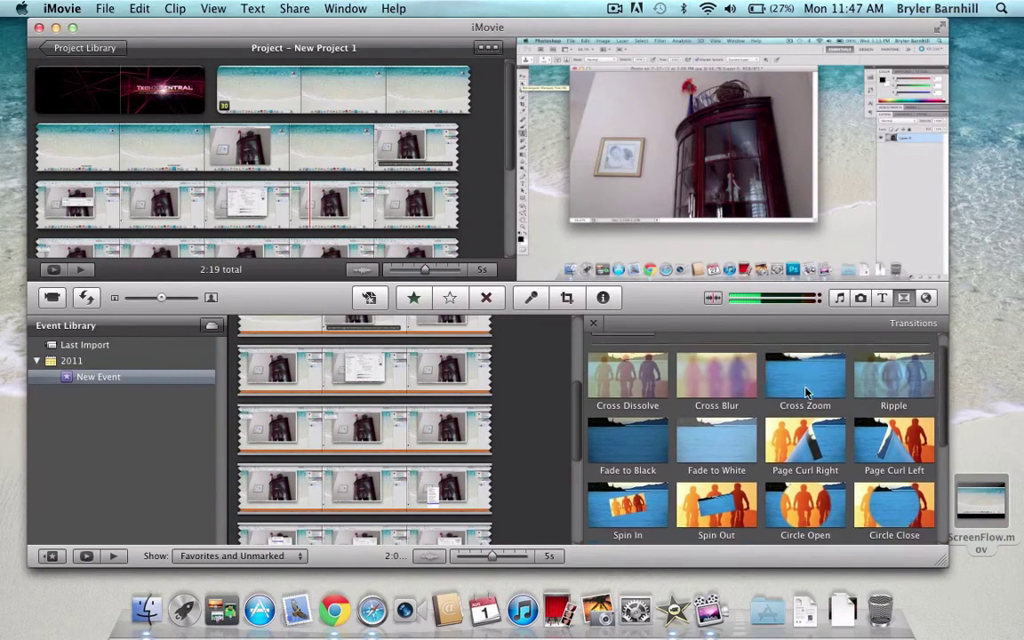
{"action": "scroll", "coordinate": [805, 392], "scroll_direction": "down", "scroll_amount": 5}
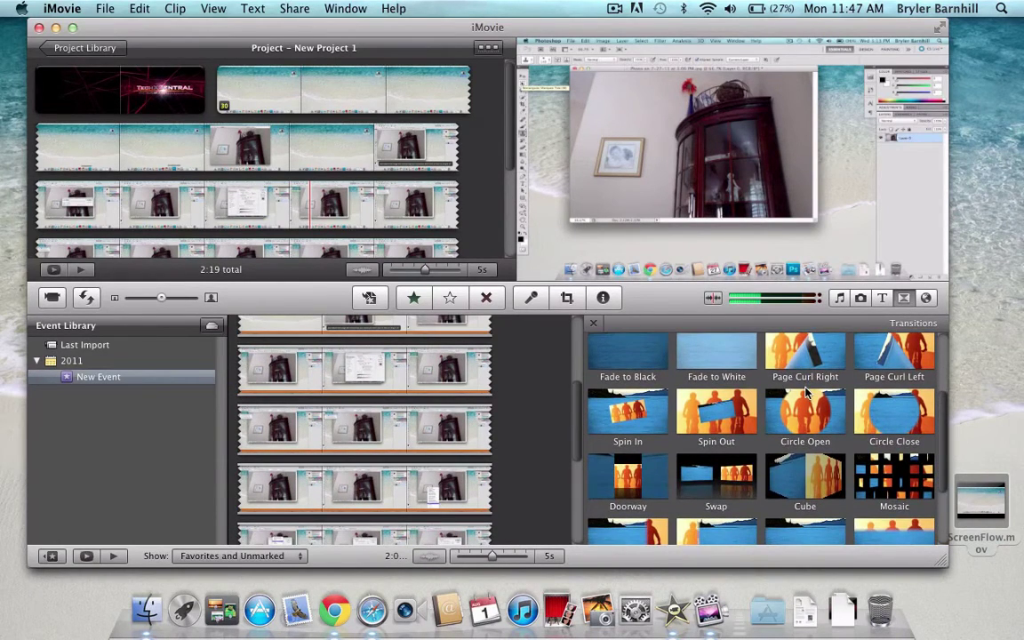
{"action": "left_click", "coordinate": [151, 147]}
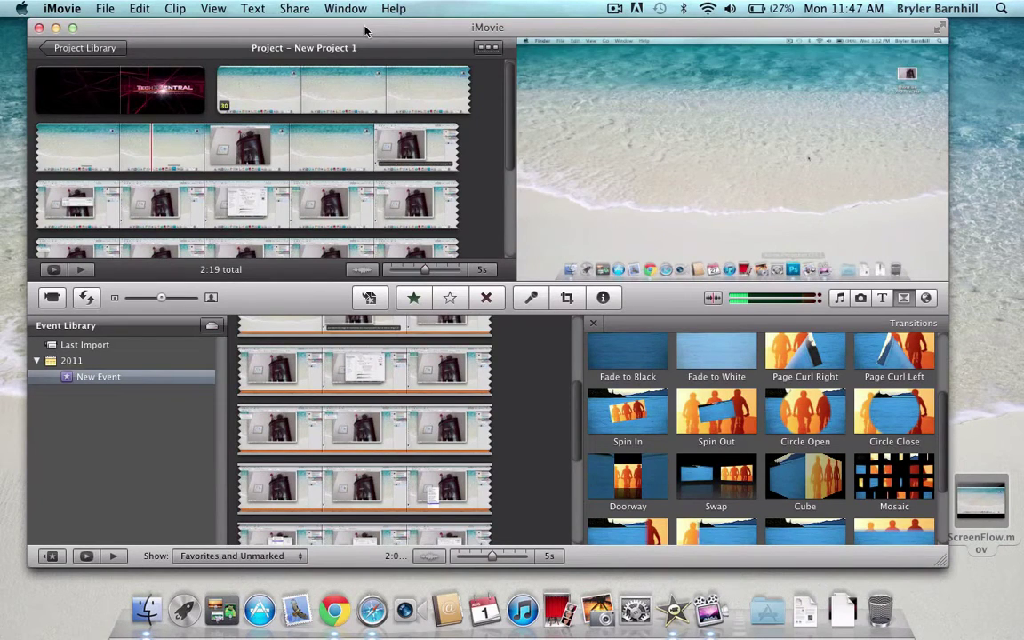
{"action": "scroll", "coordinate": [823, 489], "scroll_direction": "down", "scroll_amount": 5}
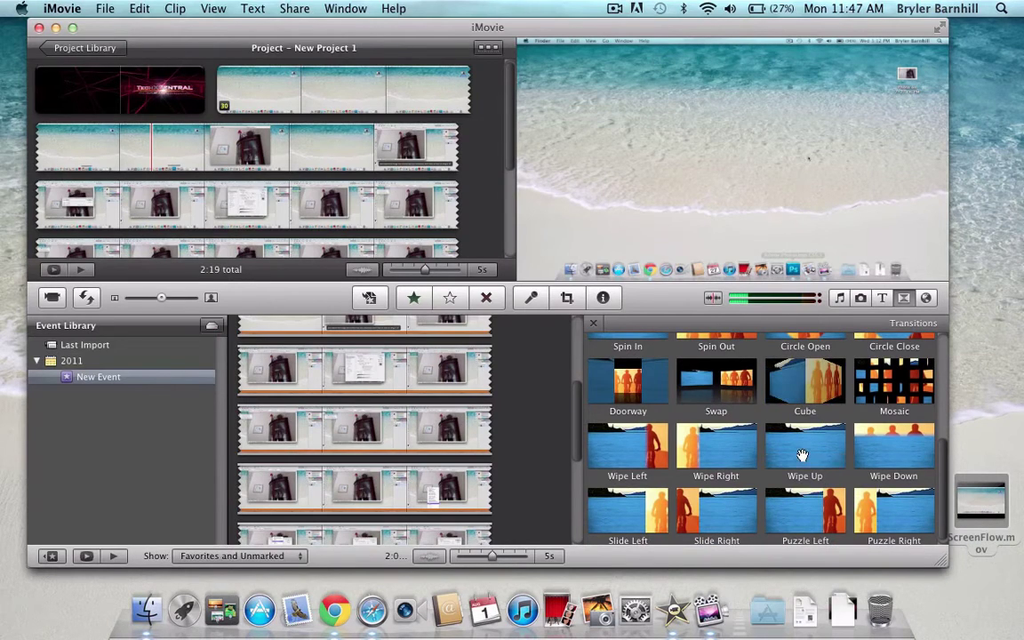
{"action": "scroll", "coordinate": [719, 401], "scroll_direction": "up", "scroll_amount": 10}
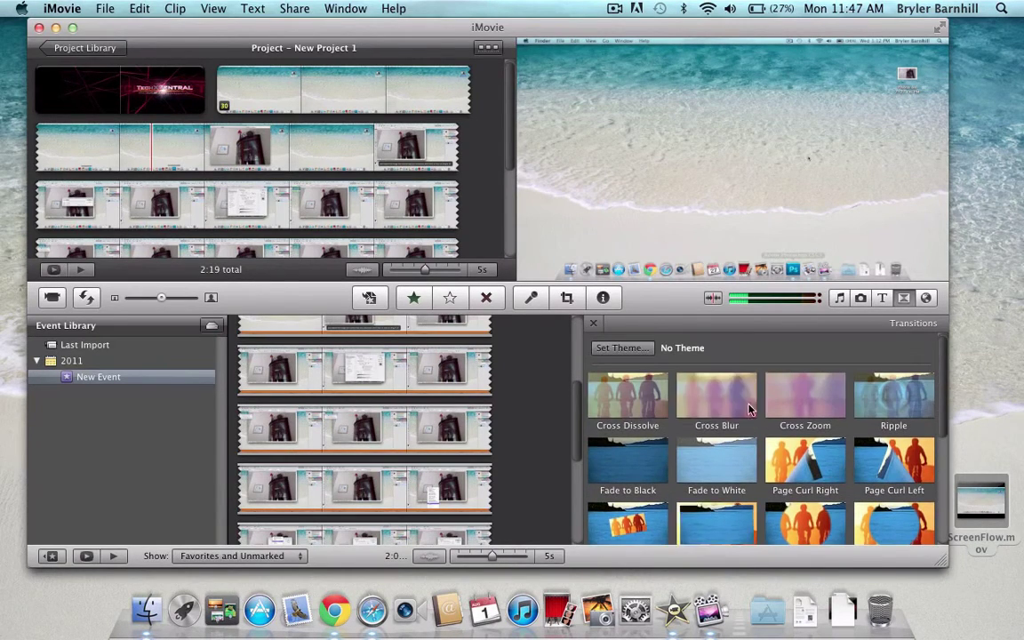
{"action": "left_click_drag", "start_coordinate": [750, 409], "coordinate": [211, 101]}
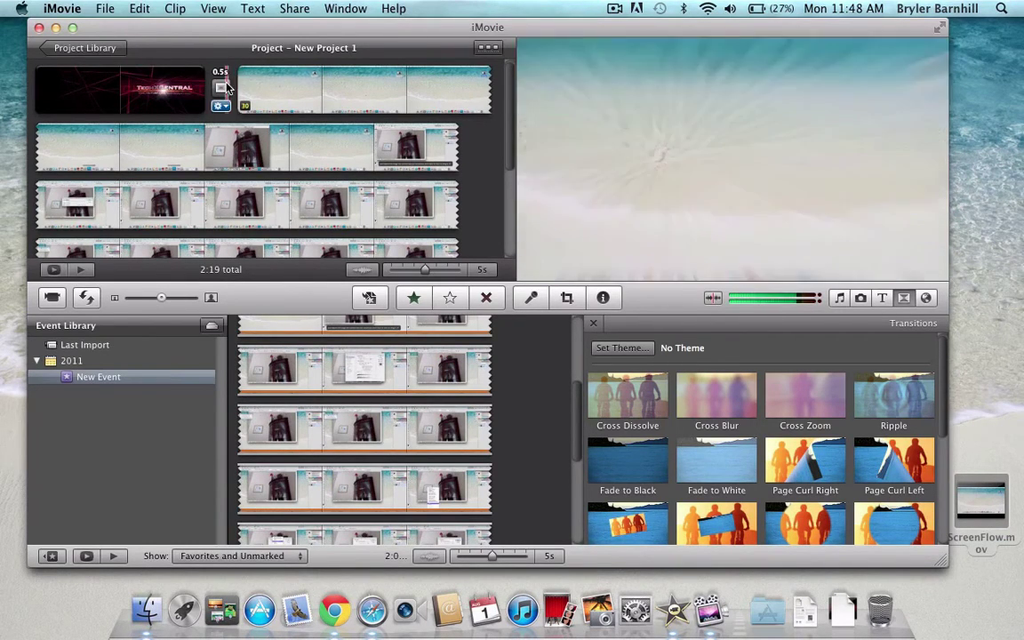
Change the Cross Zoom transition's duration from 0.5 to 3 seconds, then minimize iMovie to the Dock
{"action": "left_click", "coordinate": [221, 88]}
{"action": "left_click", "coordinate": [218, 106]}
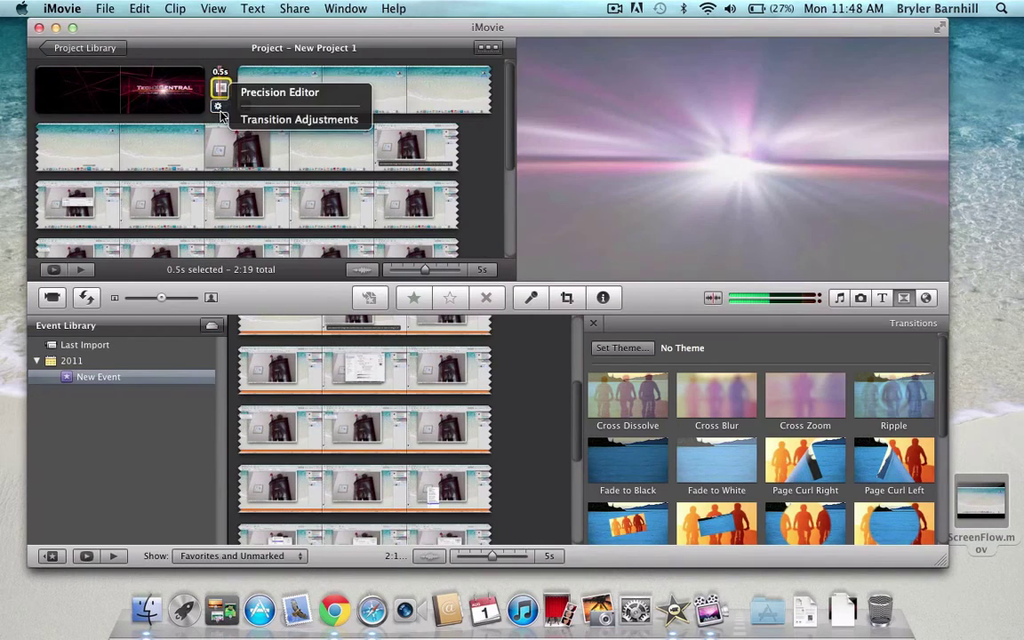
{"action": "left_click", "coordinate": [266, 120]}
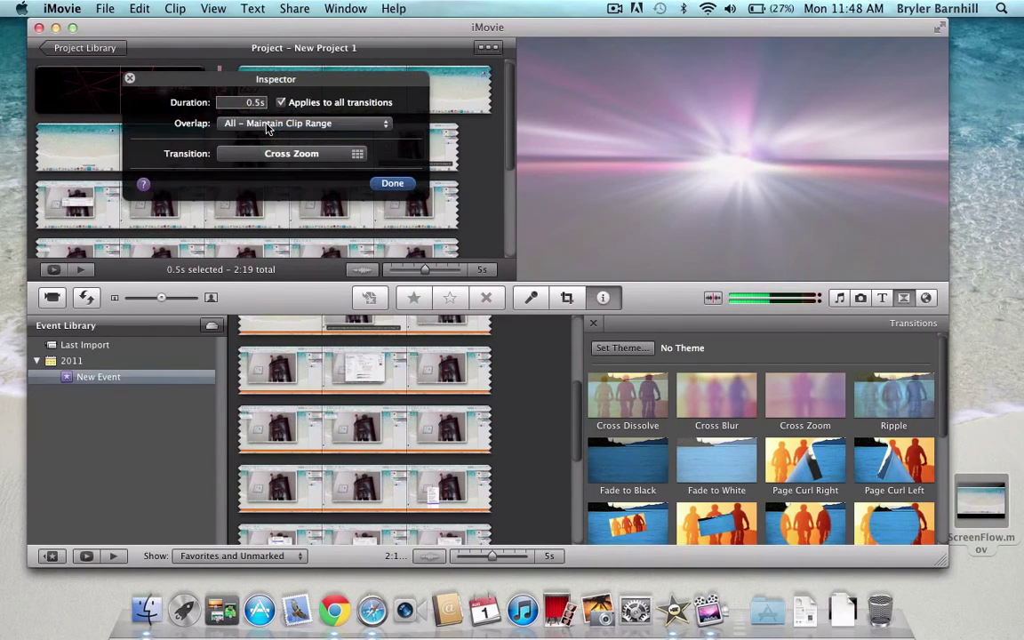
{"action": "left_click", "coordinate": [257, 103]}
{"action": "type", "text": "3"}
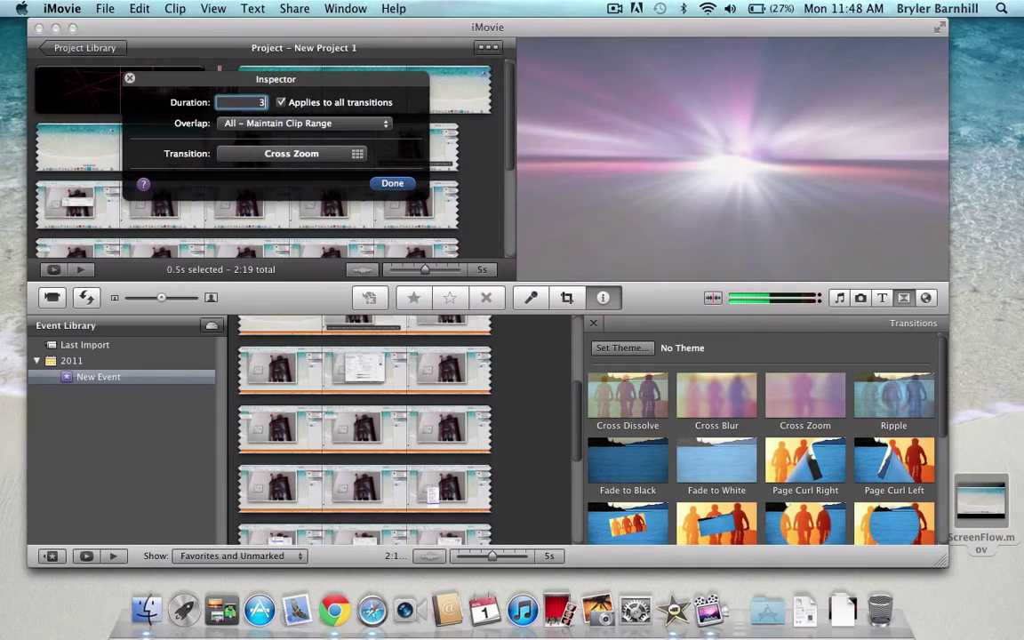
{"action": "left_click", "coordinate": [389, 184]}
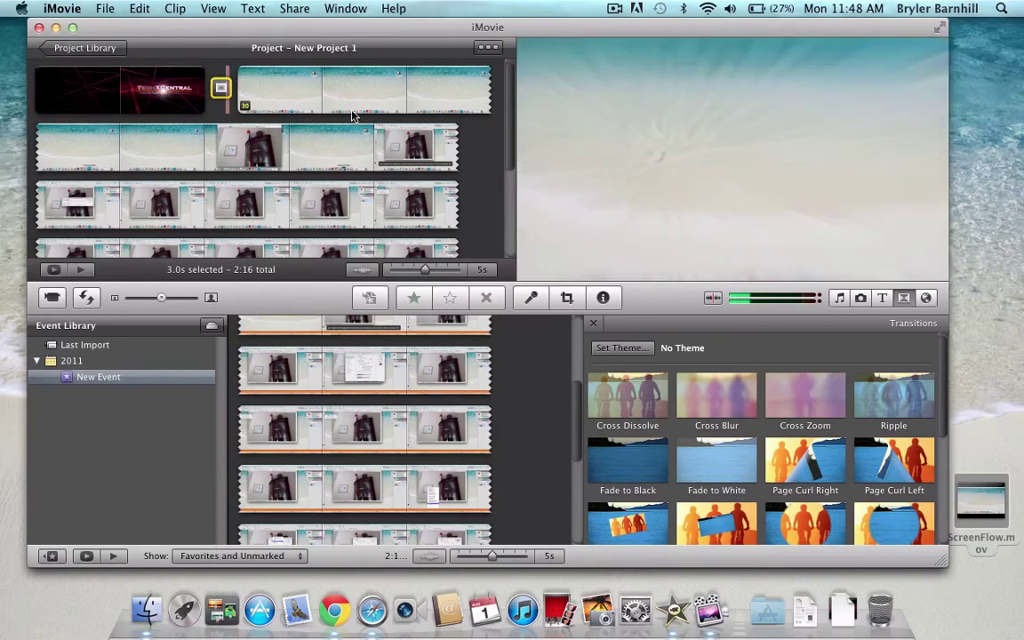
{"action": "left_click", "coordinate": [55, 28]}
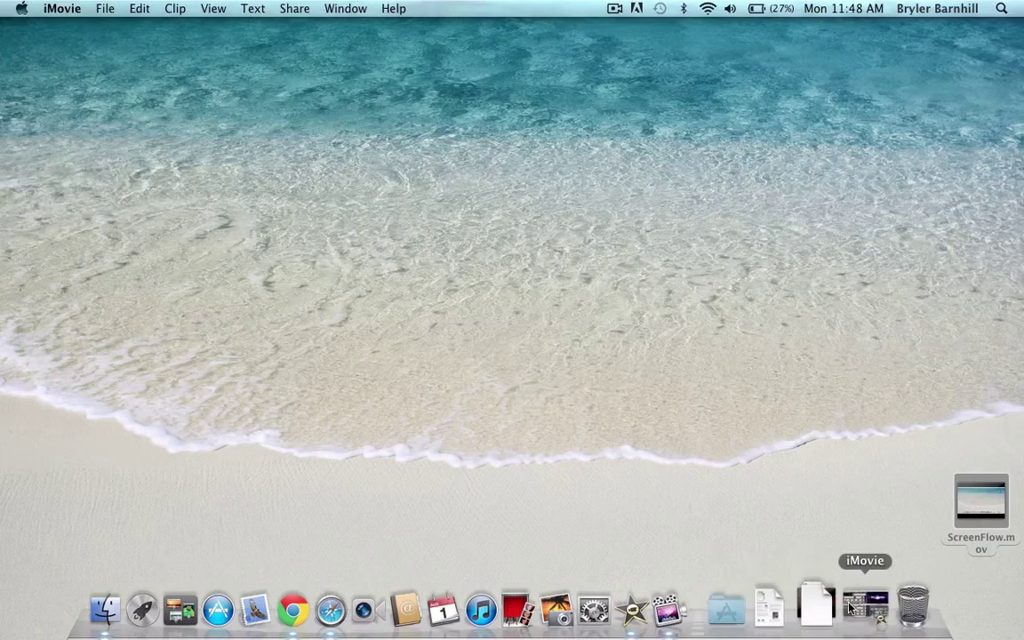
Launch Chrome and load youtube.com/flixpress, the Flixpress YouTube channel
{"action": "left_click", "coordinate": [313, 602]}
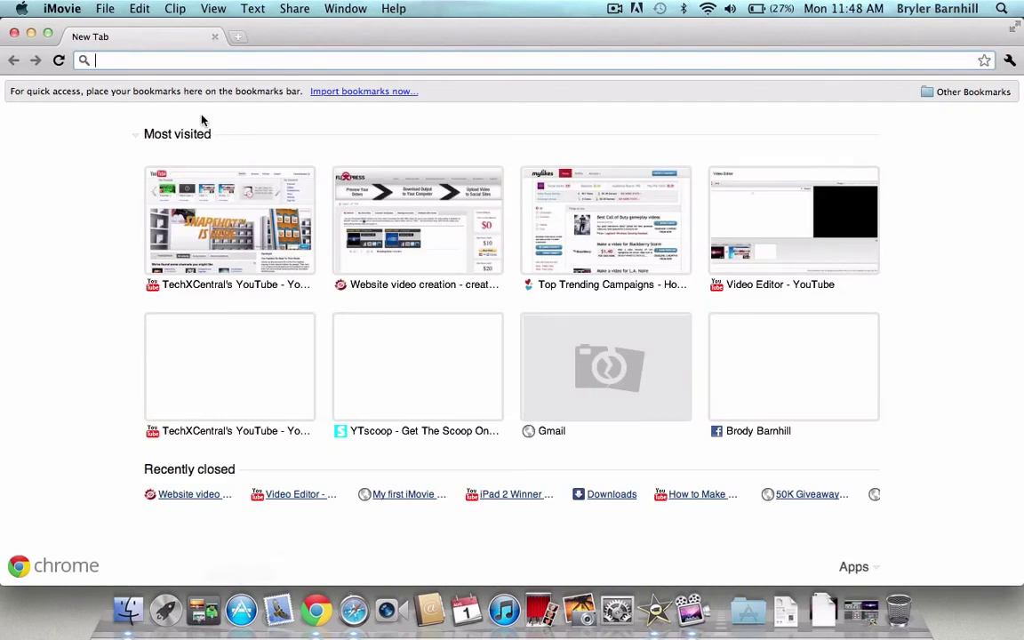
{"action": "type", "text": "youu"}
{"action": "key", "text": "BackSpace"}
{"action": "type", "text": "tube.com"}
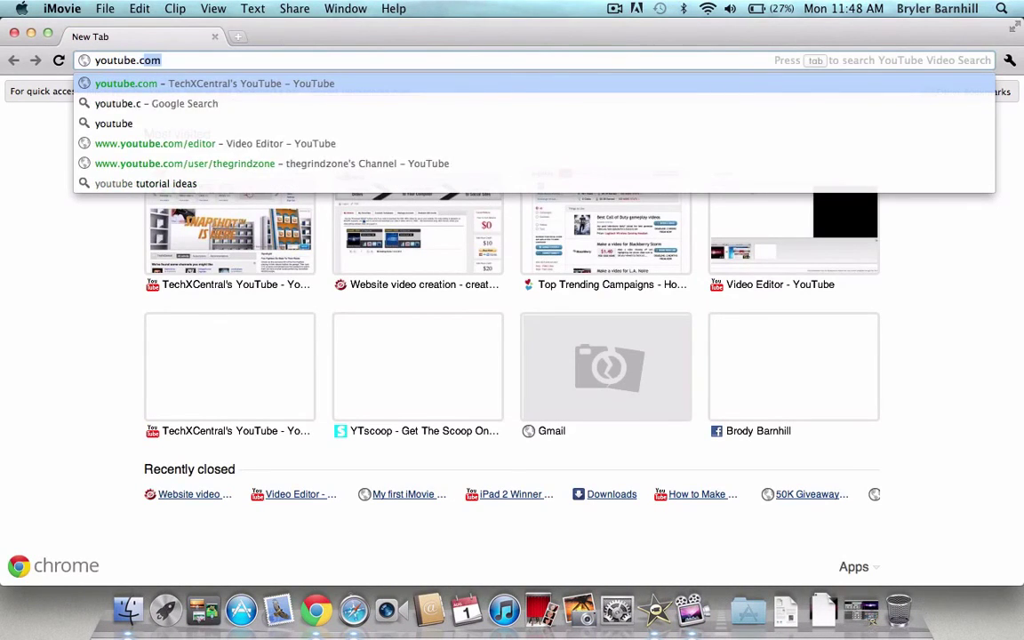
{"action": "type", "text": "/fli"}
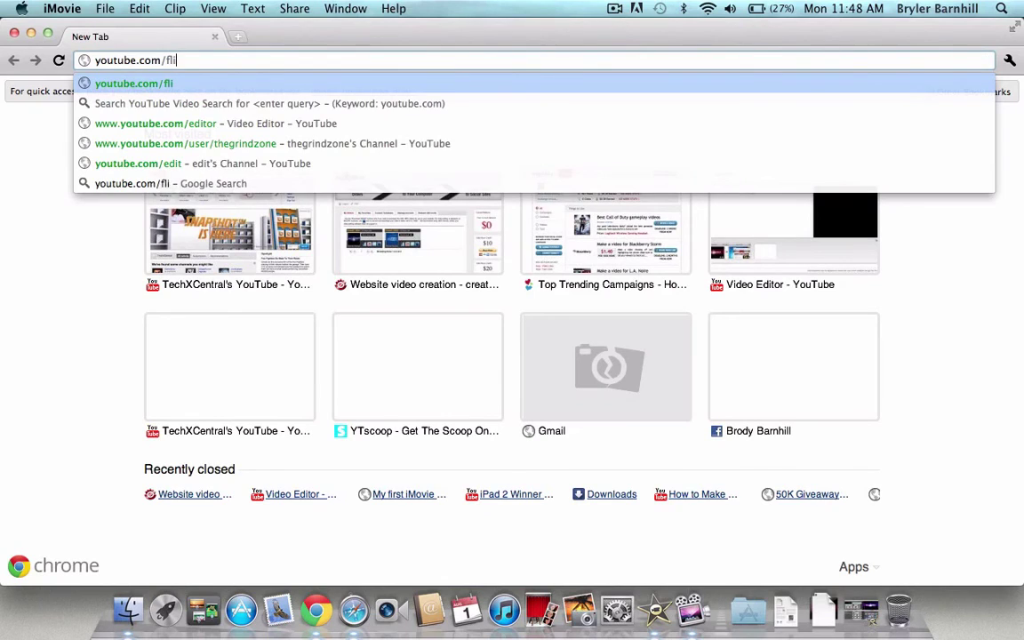
{"action": "type", "text": "xpress."}
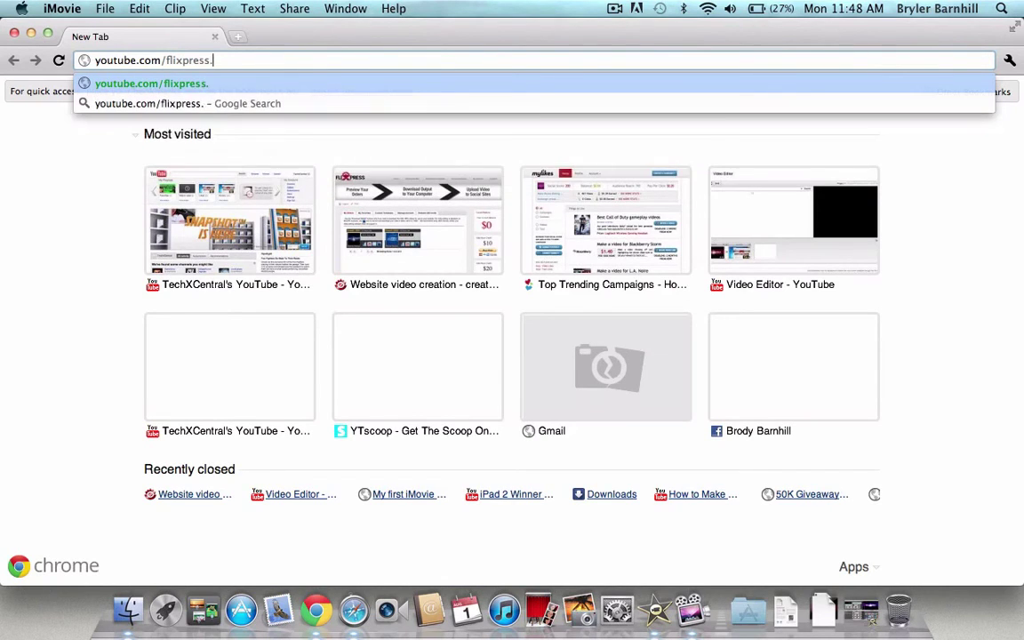
{"action": "key", "text": "Return"}
Load flixpress.com in a second tab, then return to the YouTube channel tab
{"action": "left_click", "coordinate": [238, 37]}
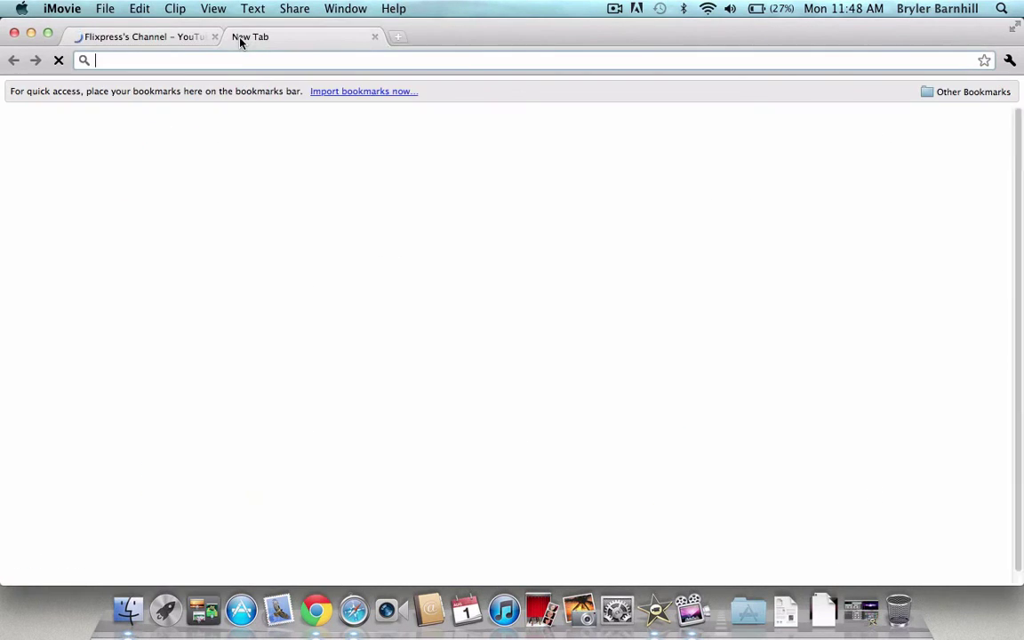
{"action": "type", "text": "flixpress.com"}
{"action": "key", "text": "Return"}
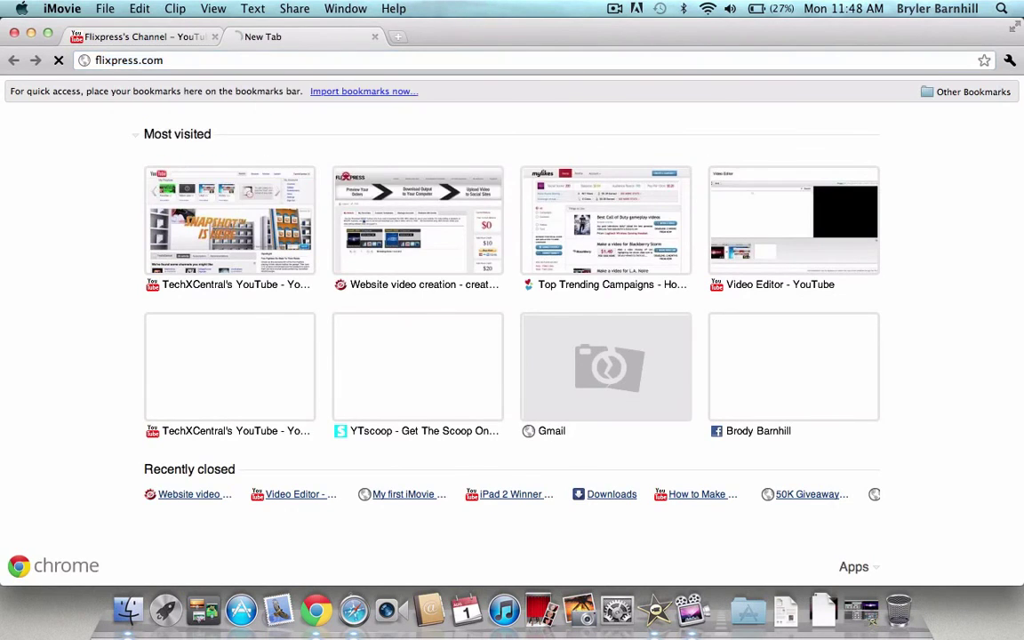
{"action": "left_click", "coordinate": [135, 37]}
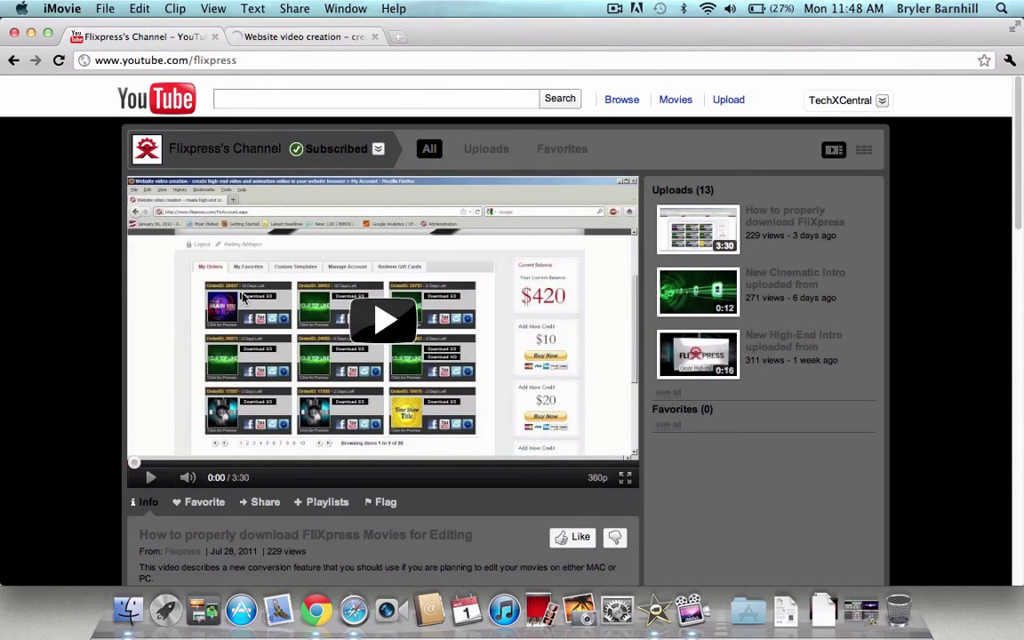
{"action": "scroll", "coordinate": [242, 299], "scroll_direction": "down", "scroll_amount": 20}
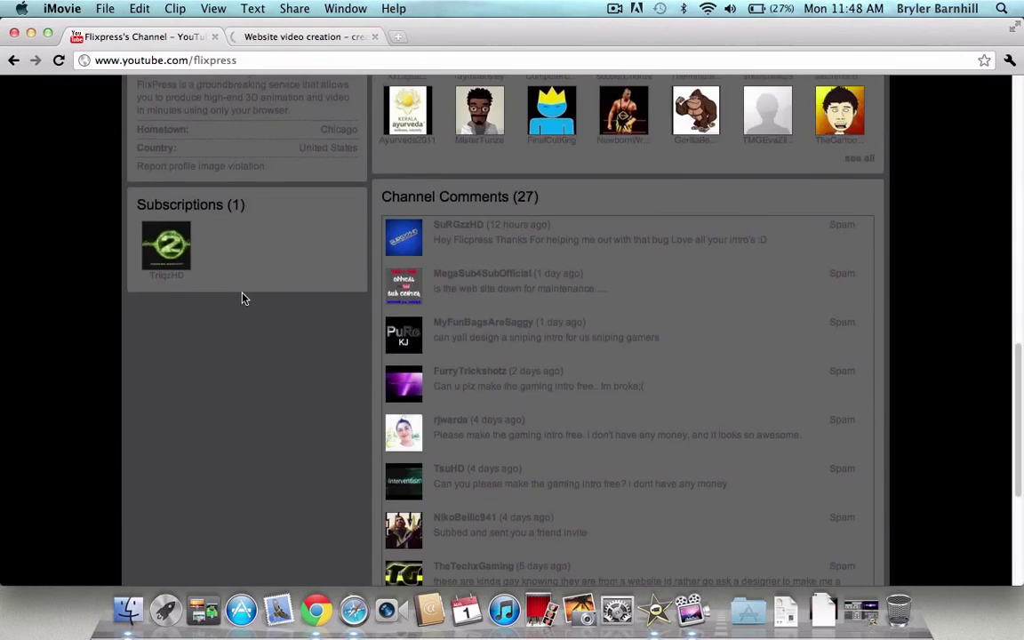
{"action": "scroll", "coordinate": [242, 298], "scroll_direction": "up", "scroll_amount": 20}
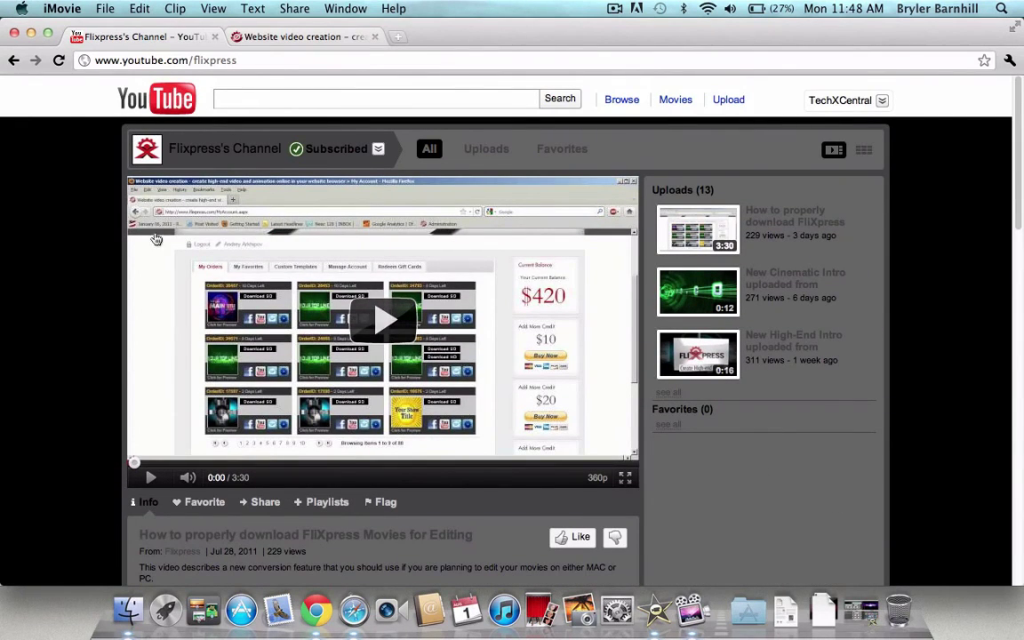
Close the Flixpress YouTube tab, leaving the flixpress.com home page scrolled back to the top
{"action": "left_click", "coordinate": [216, 38]}
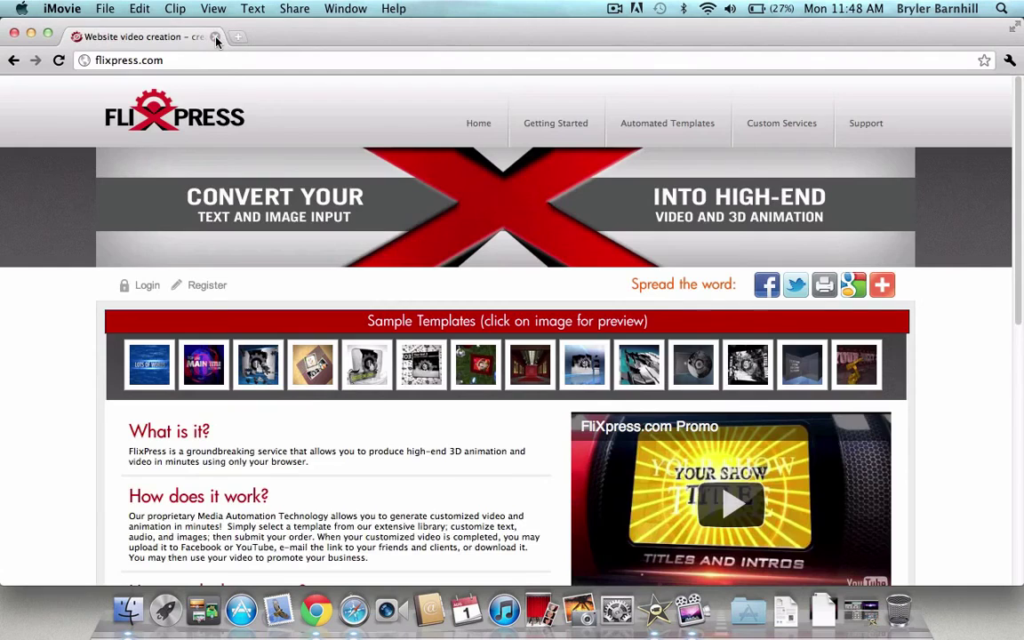
{"action": "scroll", "coordinate": [290, 147], "scroll_direction": "down", "scroll_amount": 10}
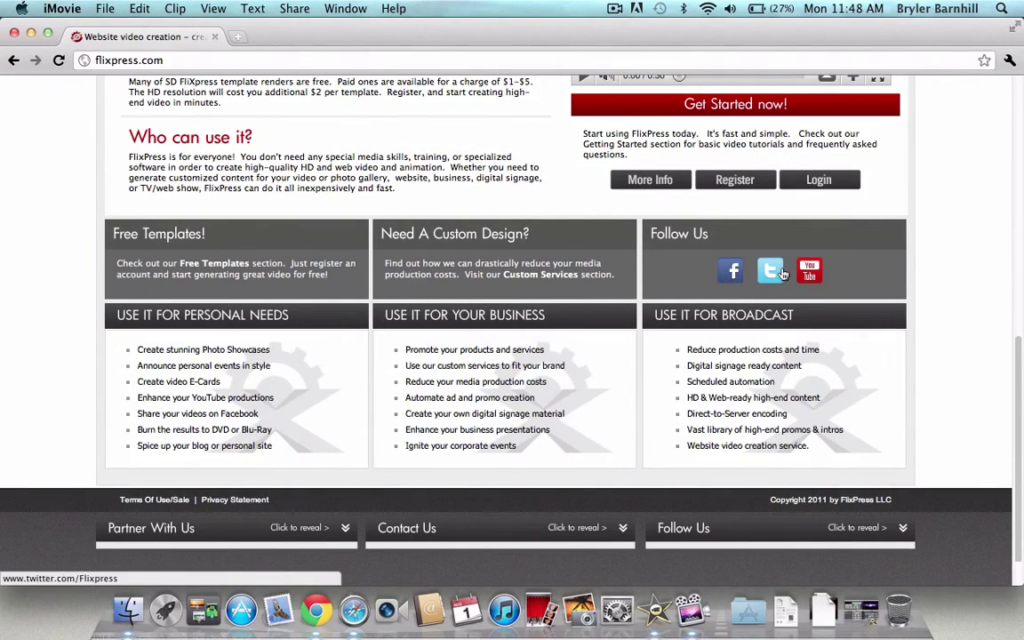
{"action": "scroll", "coordinate": [729, 274], "scroll_direction": "up", "scroll_amount": 5}
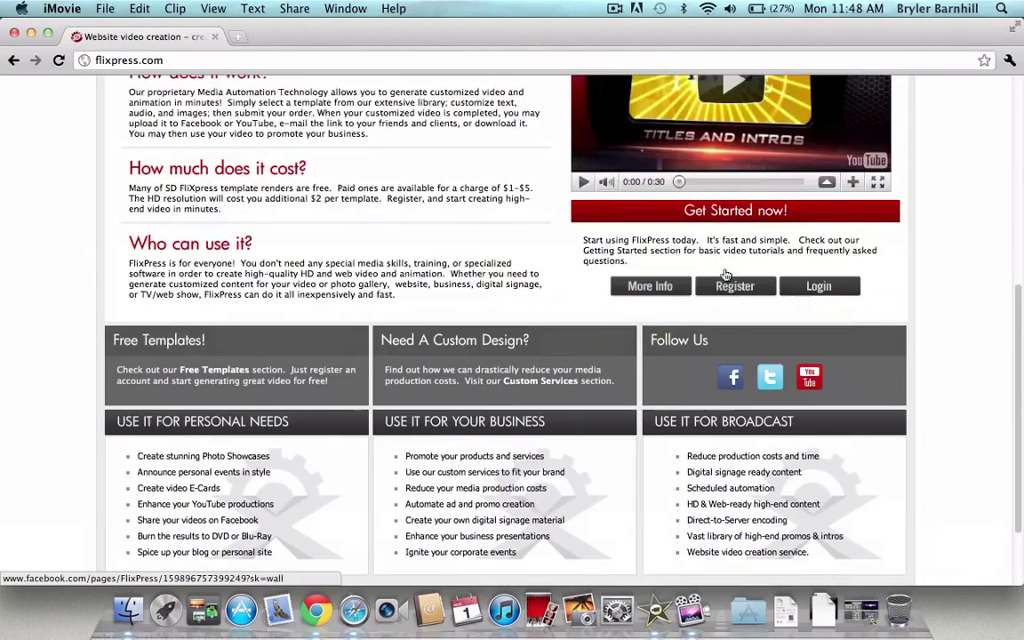
{"action": "scroll", "coordinate": [491, 226], "scroll_direction": "up", "scroll_amount": 8}
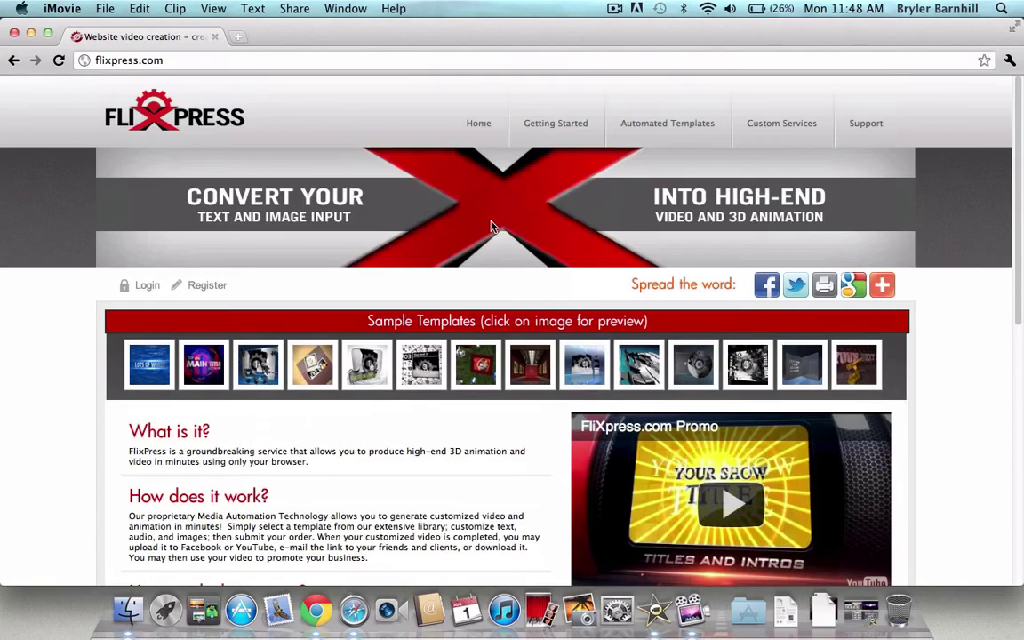